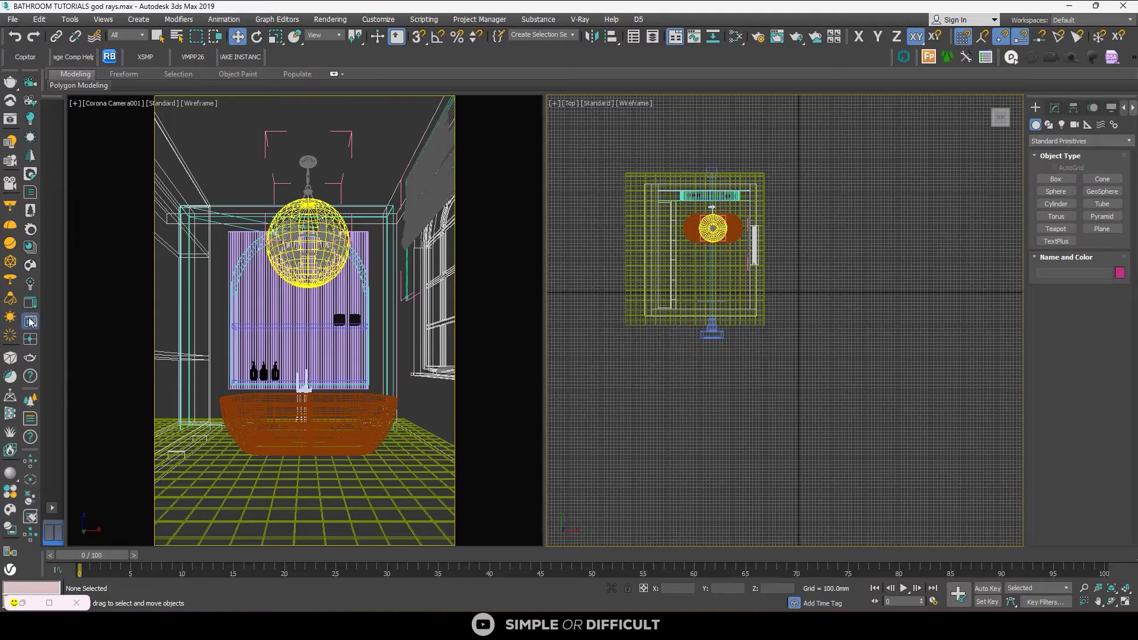
- Start an interactive Corona render of the bathroom camera and recentre the room in the Top view
{"action": "left_click", "coordinate": [30, 321]}
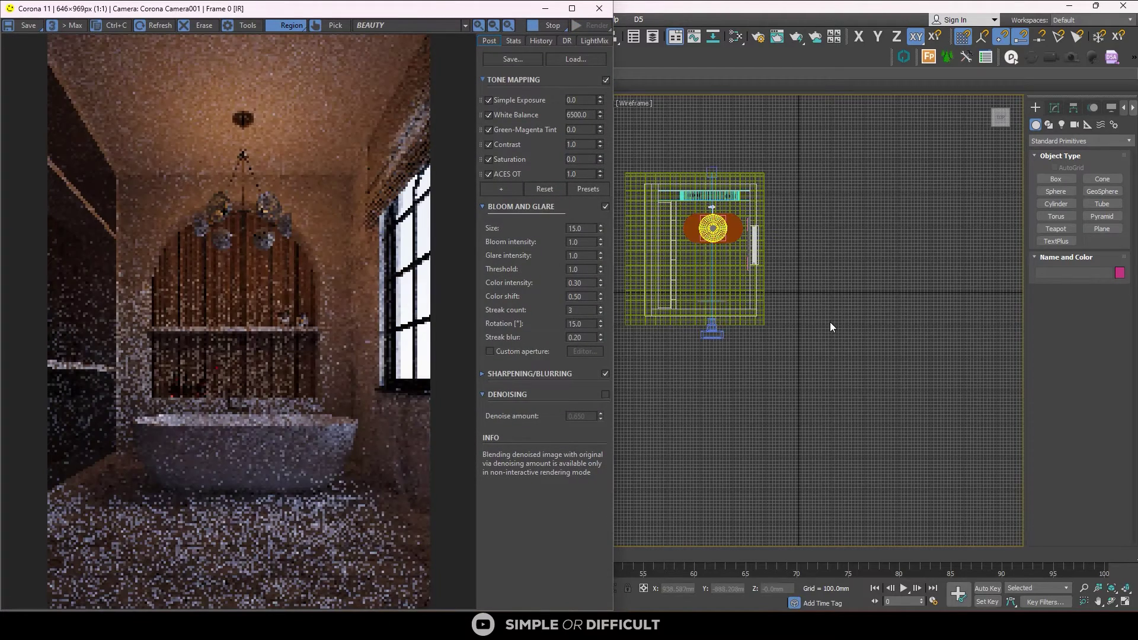
{"action": "middle_click_drag", "start_coordinate": [829, 321], "coordinate": [852, 269]}
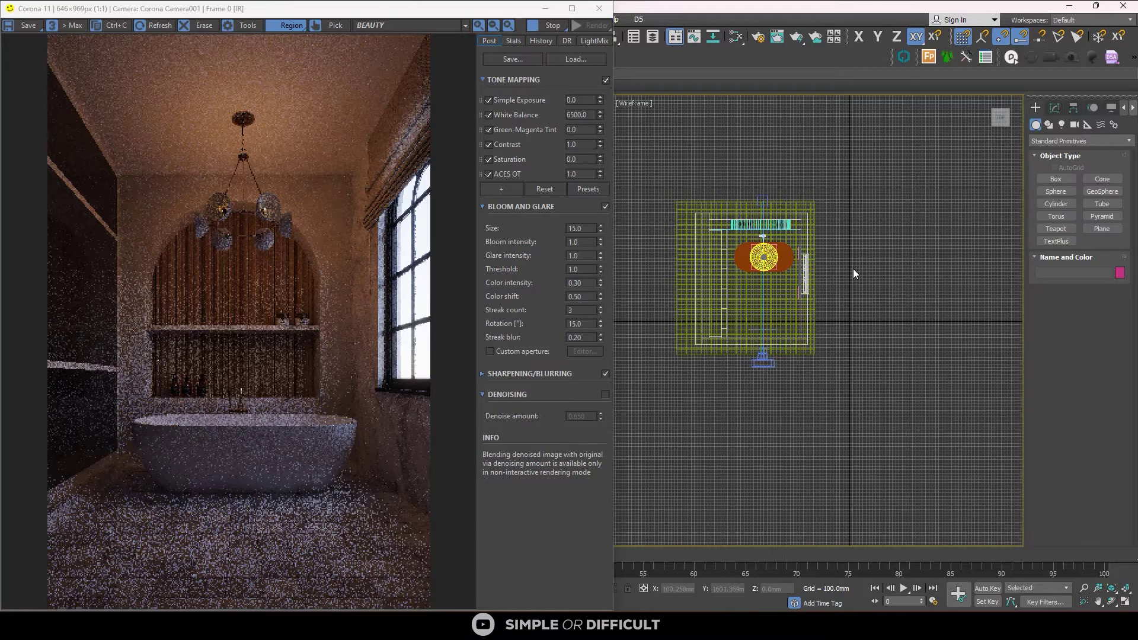
- Place a targeted CoronaSun outside the window, aimed into the bathroom
{"action": "left_click", "coordinate": [1062, 124]}
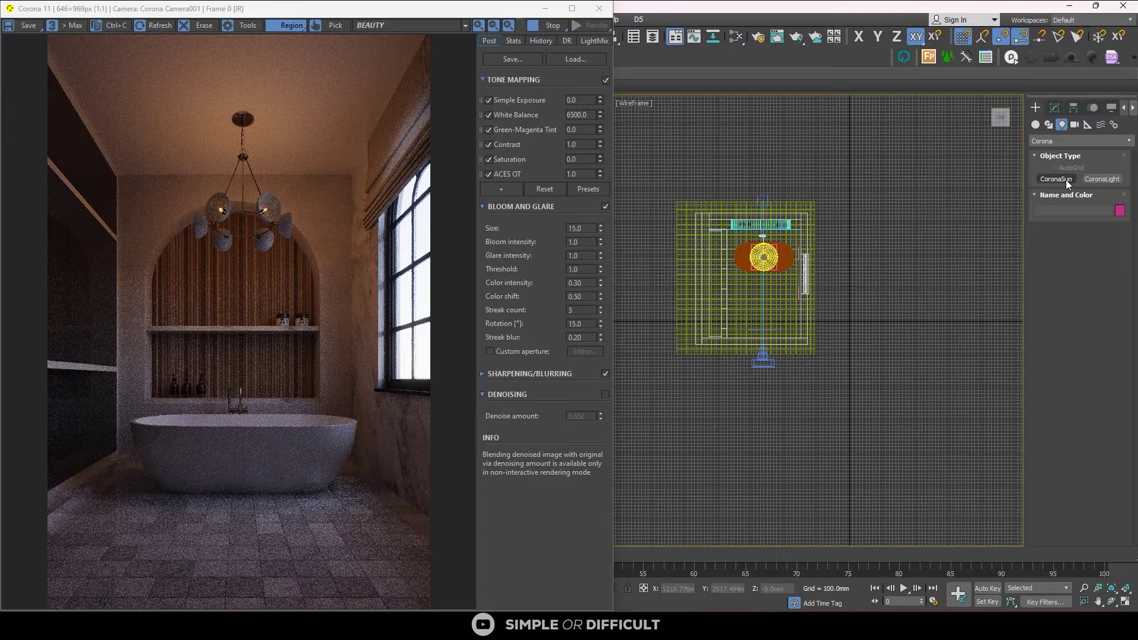
{"action": "left_click", "coordinate": [1066, 180]}
{"action": "left_click_drag", "start_coordinate": [901, 277], "coordinate": [763, 278]}
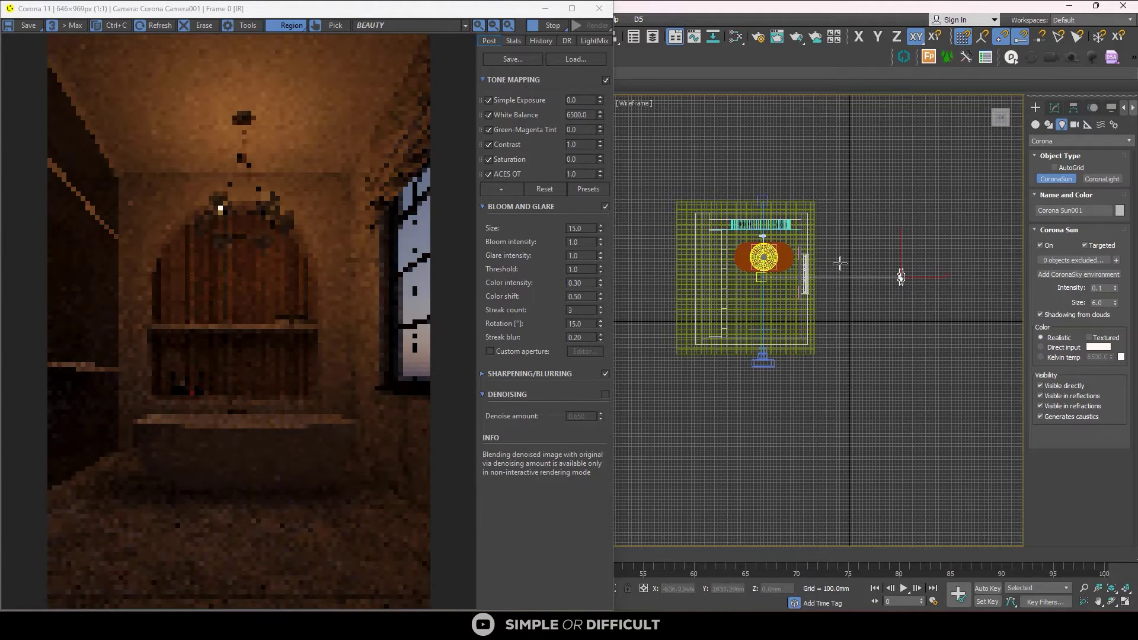
{"action": "right_click", "coordinate": [892, 241]}
{"action": "scroll", "coordinate": [863, 301], "scroll_direction": "down", "scroll_amount": 3}
{"action": "left_click", "coordinate": [999, 114]}
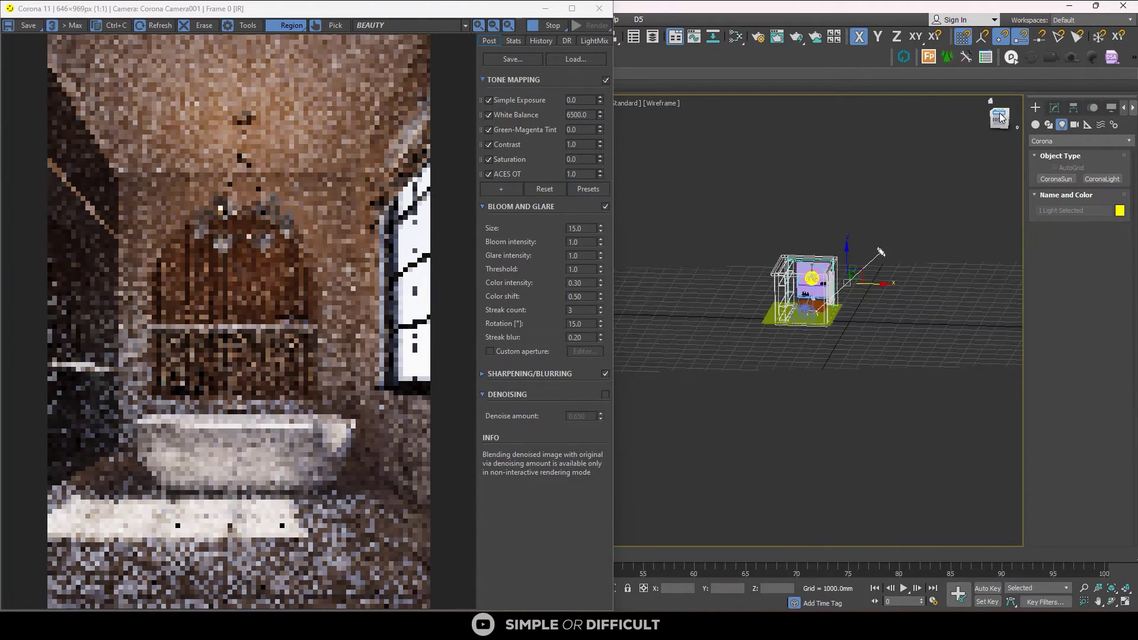
{"action": "left_click", "coordinate": [999, 113]}
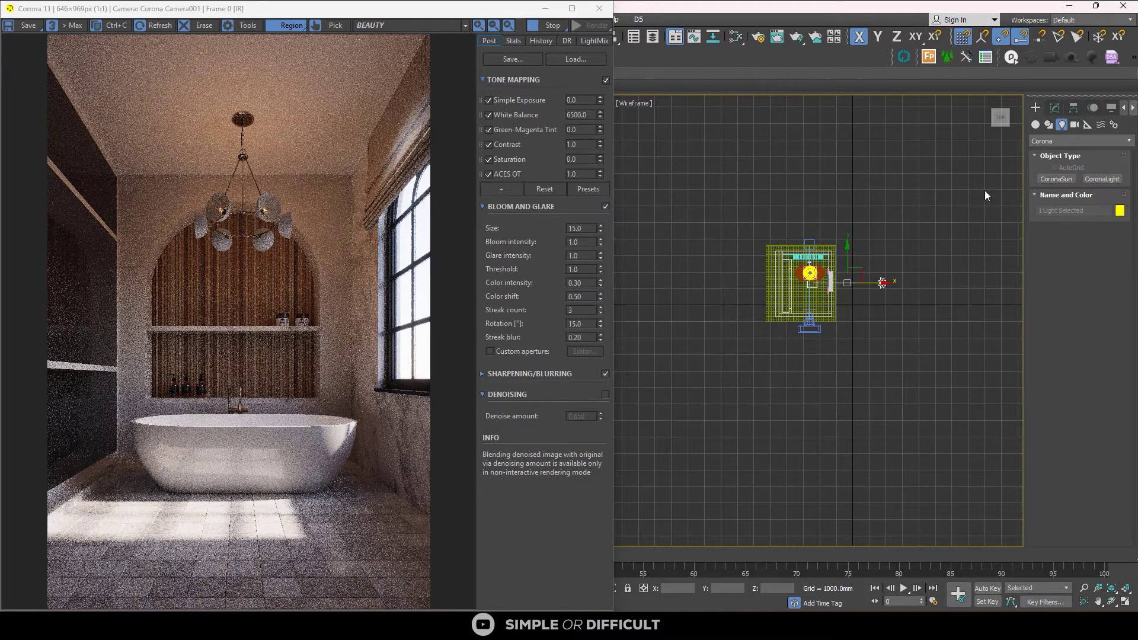
- Draw Box003, about 4490 × 5245 × 3664 mm, enclosing the whole bathroom, and check it in perspective
{"action": "left_click", "coordinate": [1035, 126]}
{"action": "left_click", "coordinate": [1056, 179]}
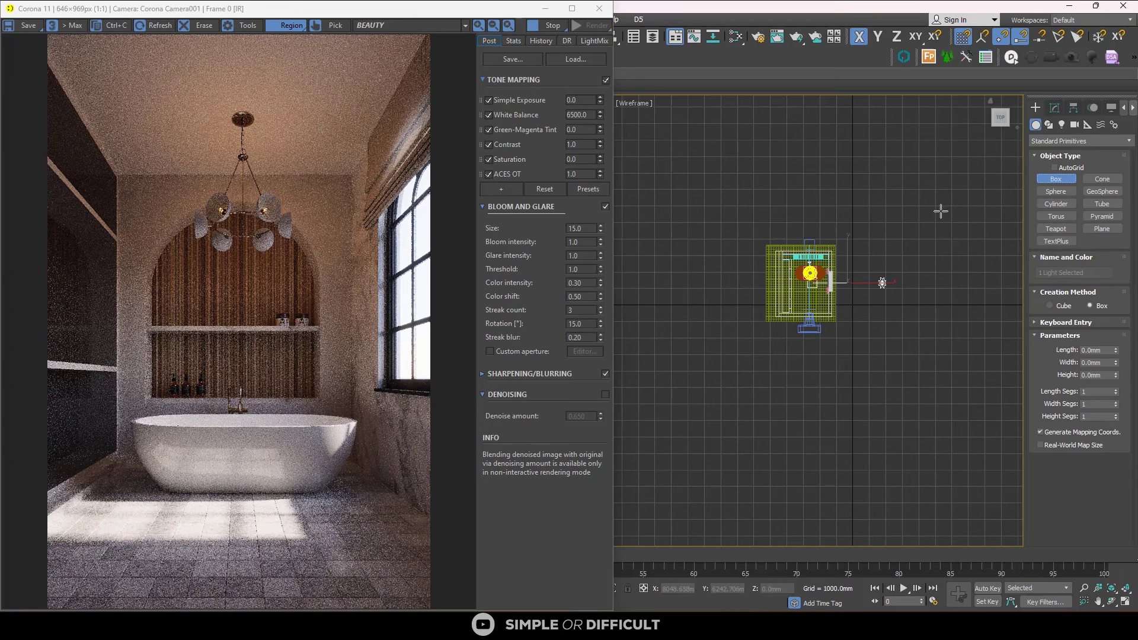
{"action": "left_click_drag", "start_coordinate": [777, 246], "coordinate": [847, 306]}
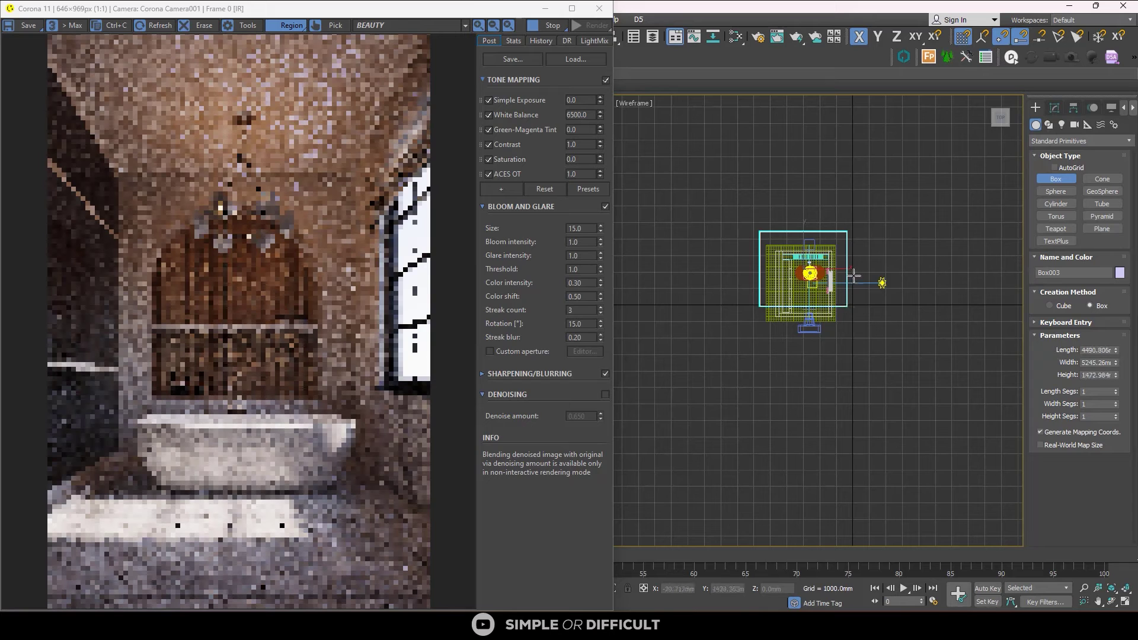
{"action": "key", "text": "p"}
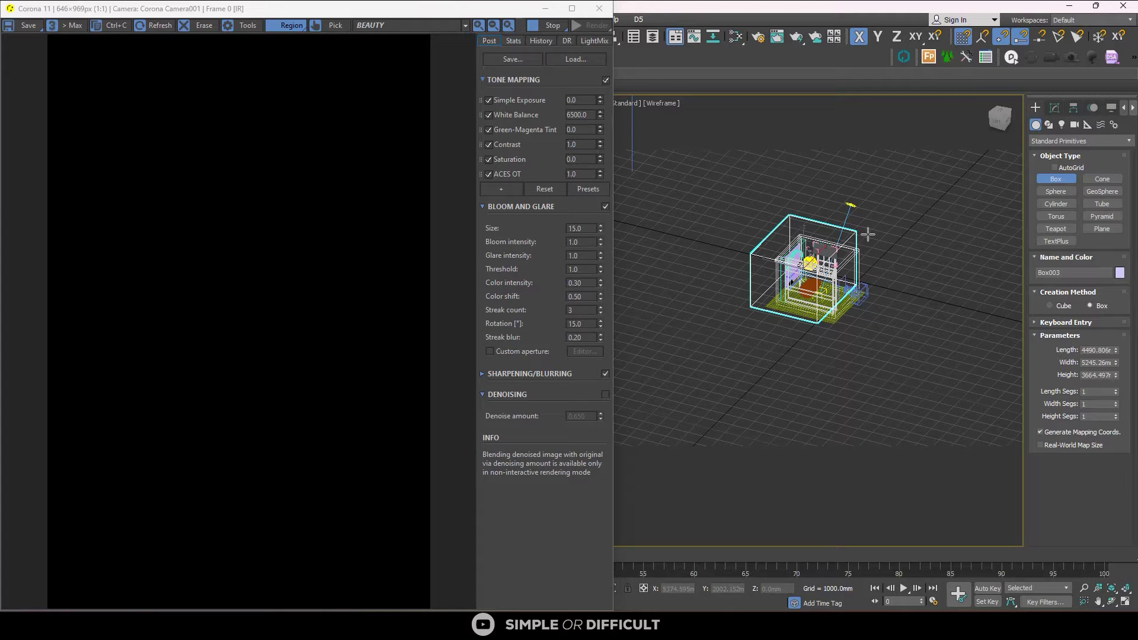
- Add a CoronaVolumeMtl node in the Slate Material Editor and open its parameters
{"action": "left_click", "coordinate": [735, 38]}
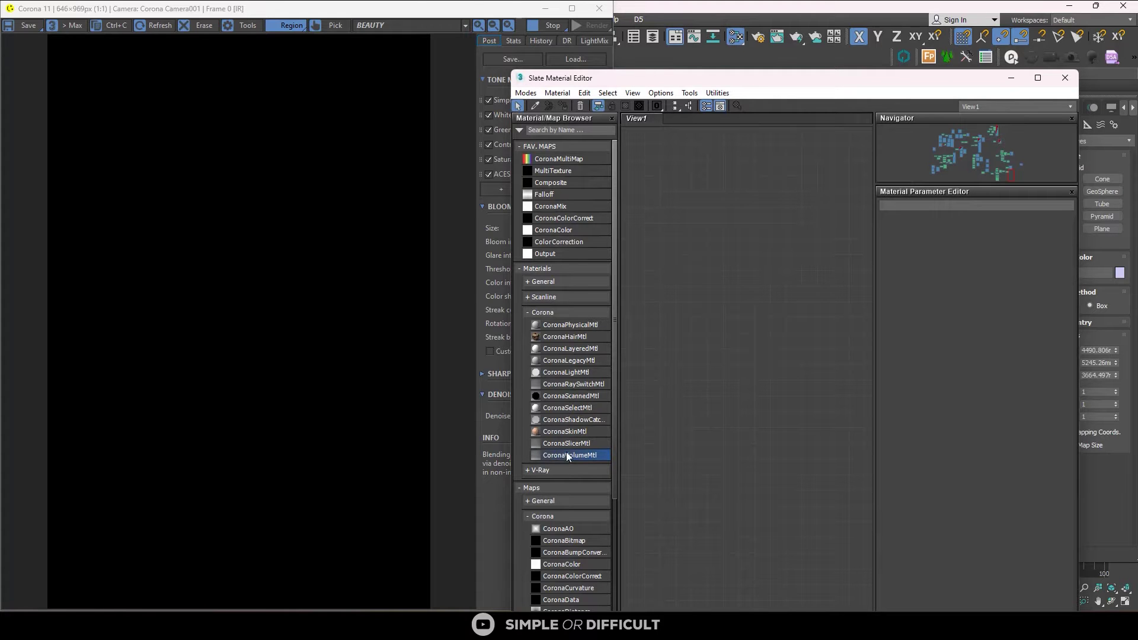
{"action": "left_click_drag", "start_coordinate": [713, 386], "coordinate": [714, 385]}
{"action": "double_click", "coordinate": [726, 389]}
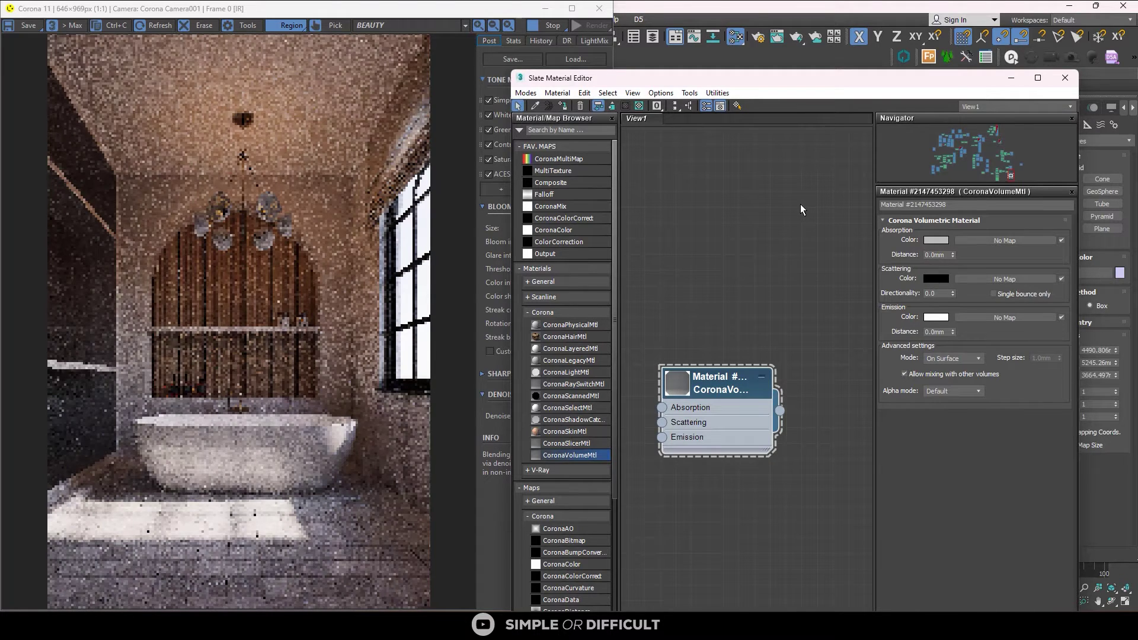
- Set the absorption colour to dark grey (value 51) and the absorption distance to 5000 mm
{"action": "left_click", "coordinate": [936, 241]}
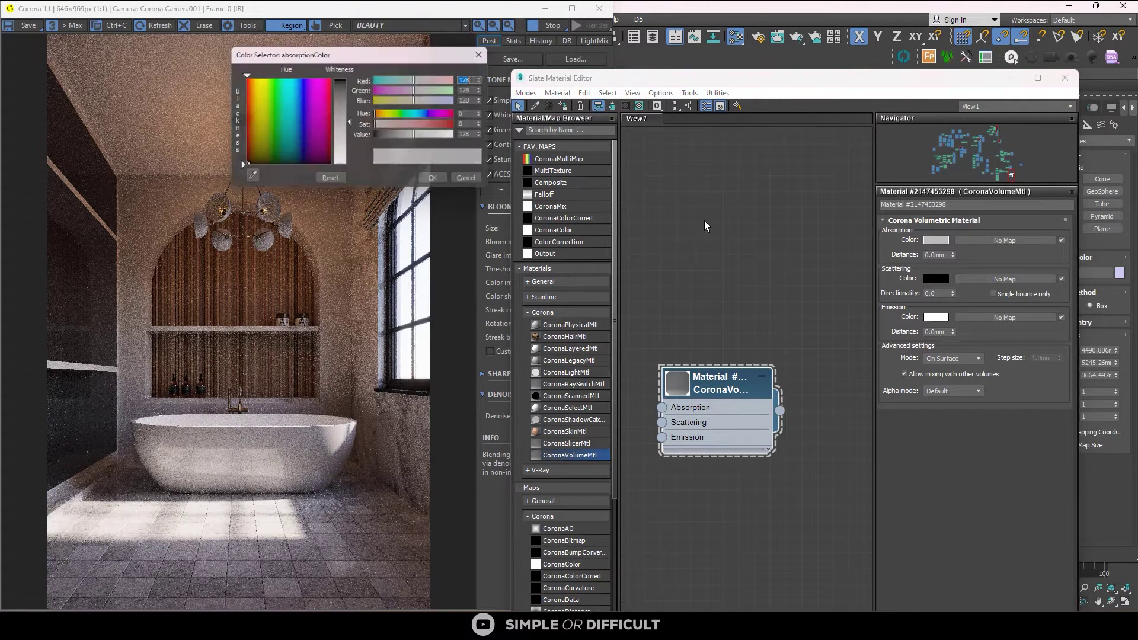
{"action": "left_click", "coordinate": [393, 136]}
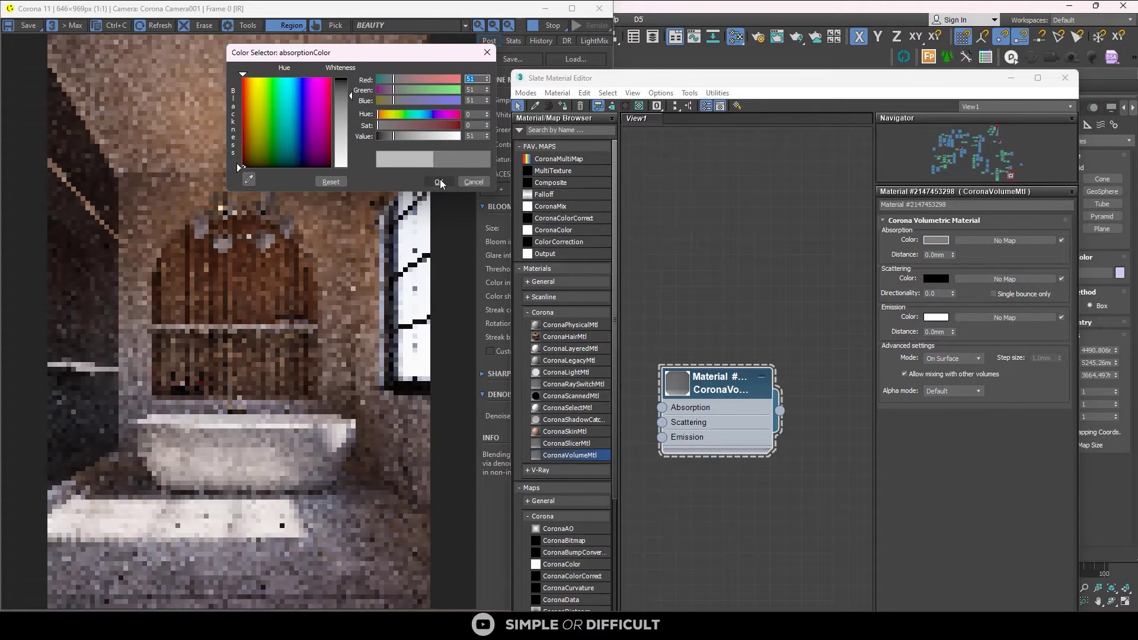
{"action": "left_click", "coordinate": [439, 180]}
{"action": "double_click", "coordinate": [933, 255]}
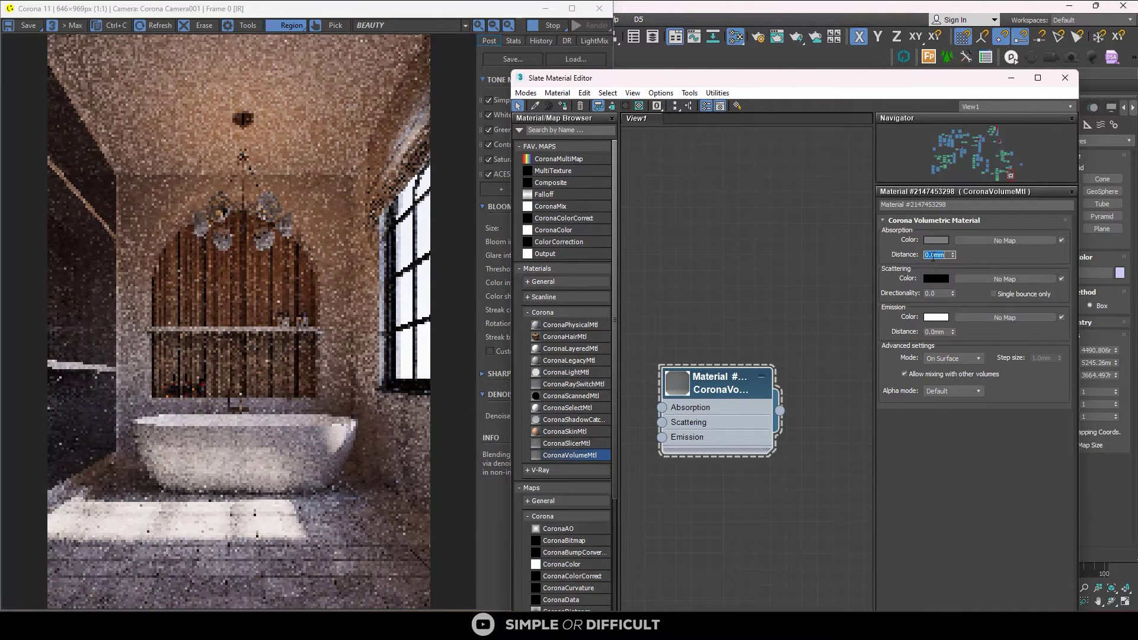
{"action": "type", "text": "100"}
{"action": "key", "text": "Return"}
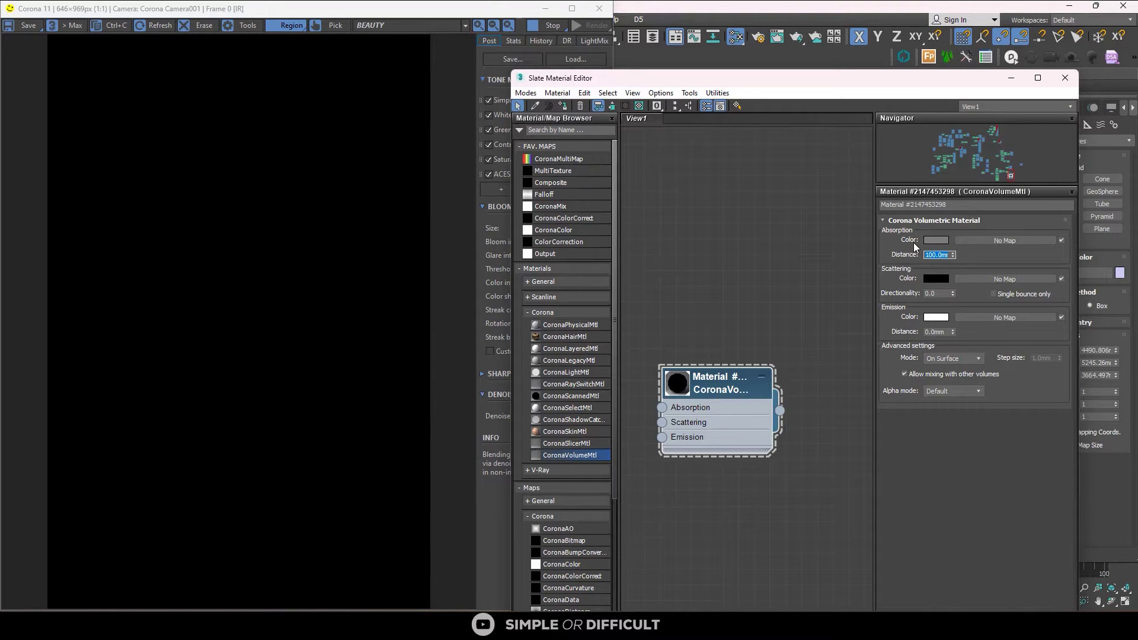
{"action": "type", "text": "100"}
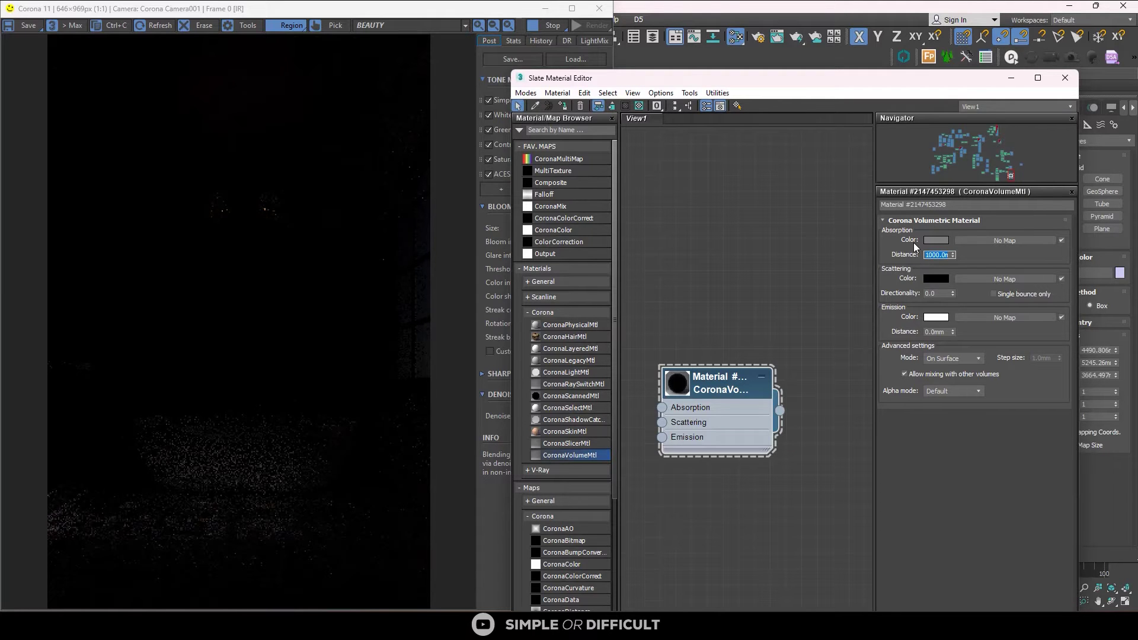
{"action": "type", "text": "5000"}
{"action": "key", "text": "Return"}
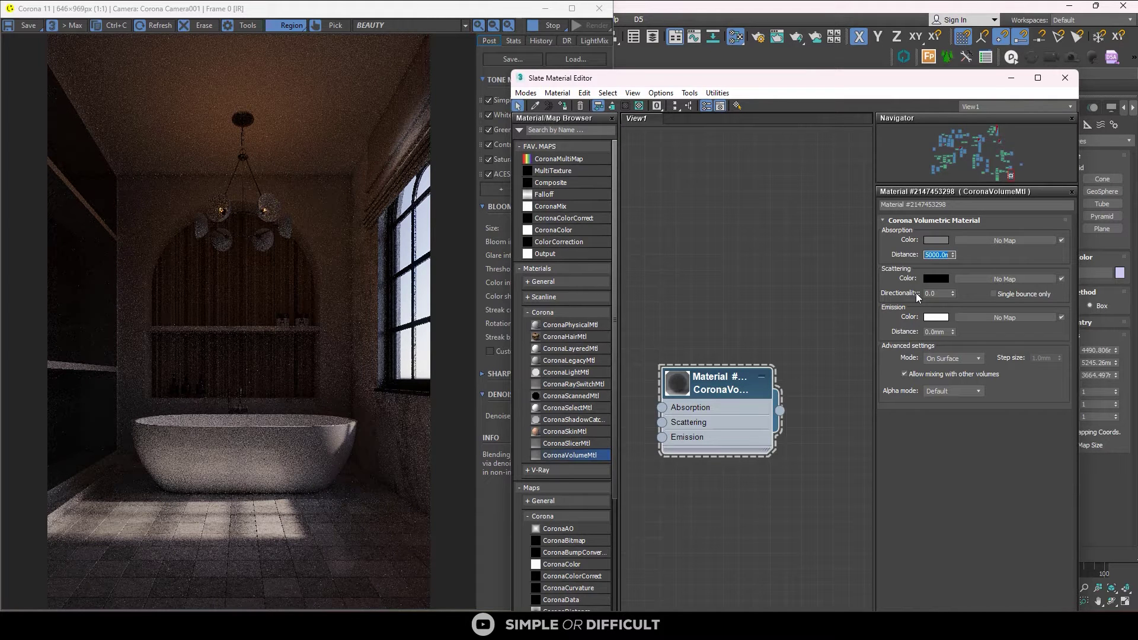
- Preview lighter and darker absorption colours in the render, then settle back on value 51
{"action": "left_click", "coordinate": [937, 240]}
{"action": "left_click", "coordinate": [434, 135]}
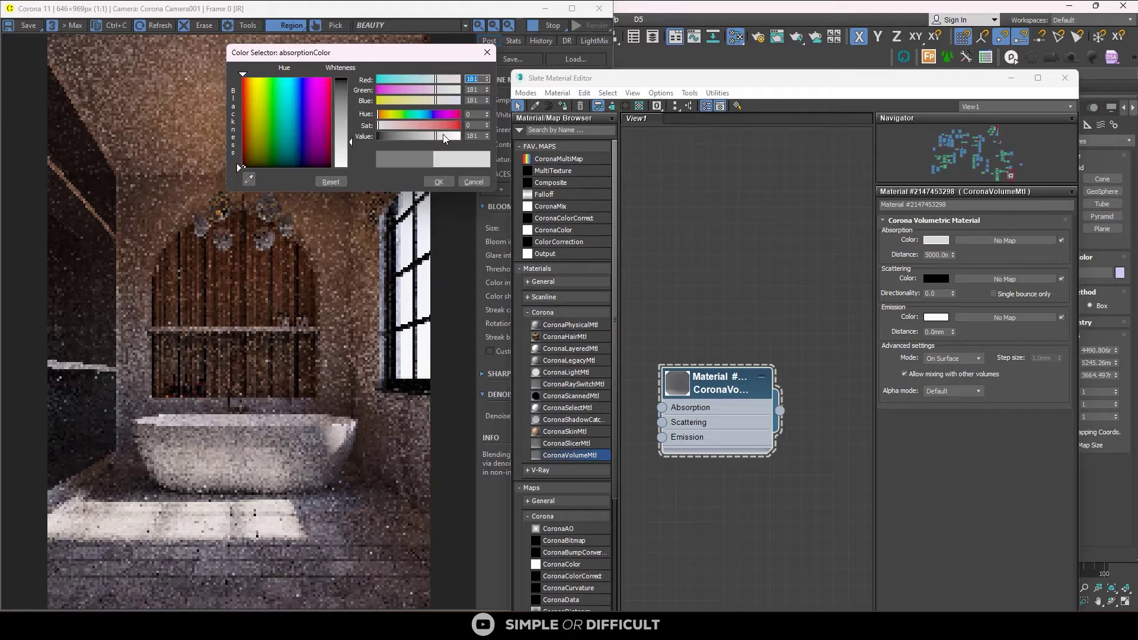
{"action": "left_click_drag", "start_coordinate": [436, 137], "coordinate": [402, 140]}
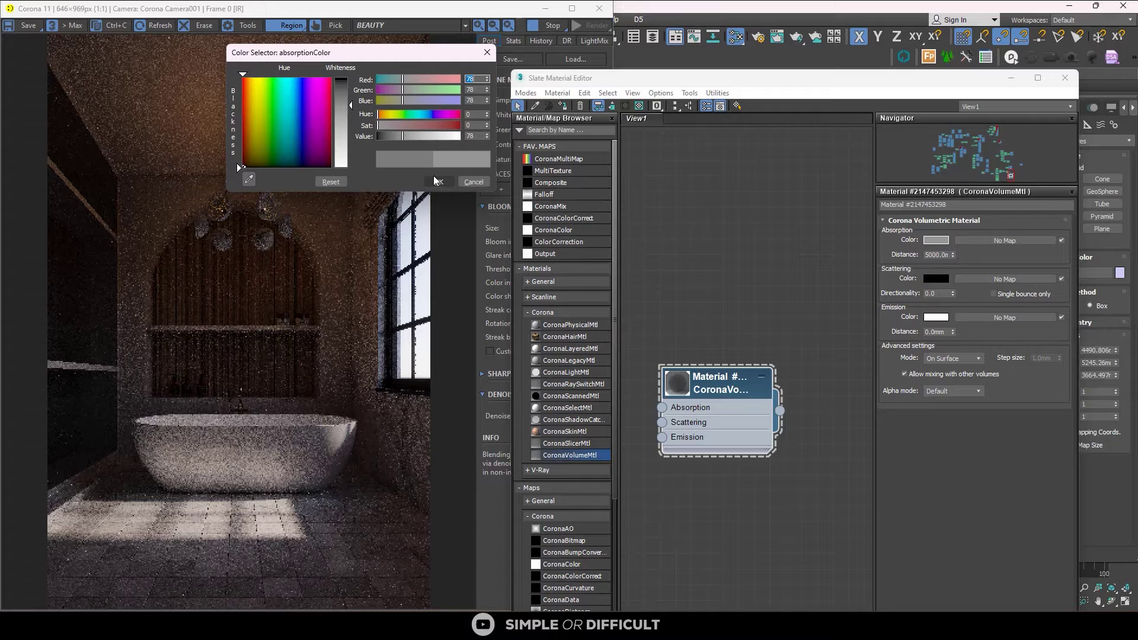
{"action": "left_click", "coordinate": [468, 136]}
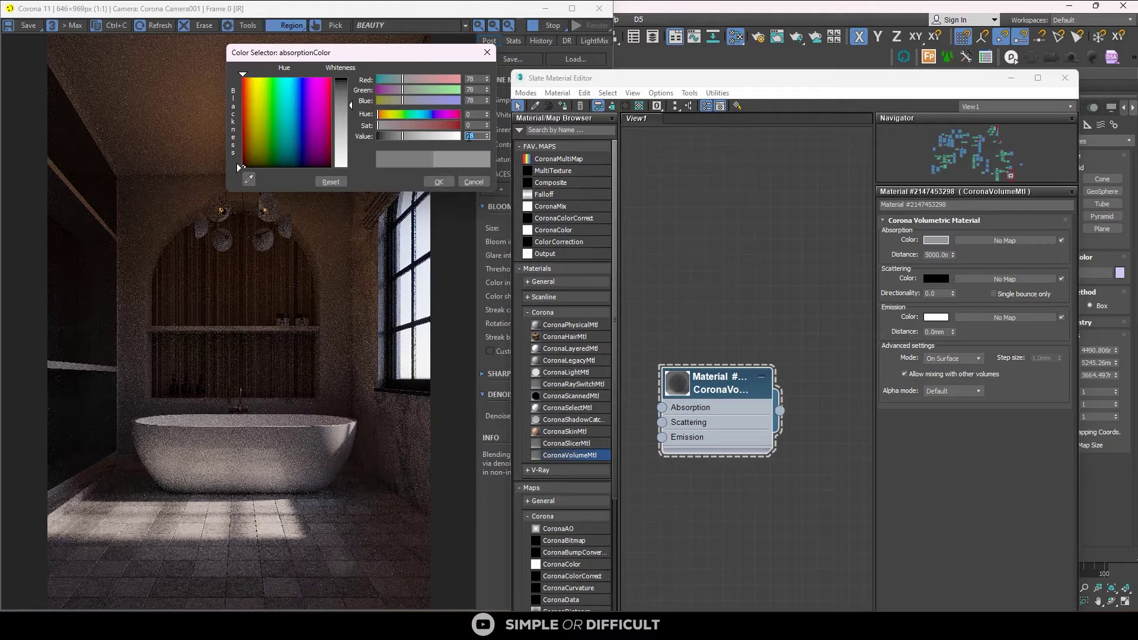
{"action": "type", "text": "51"}
{"action": "key", "text": "Return"}
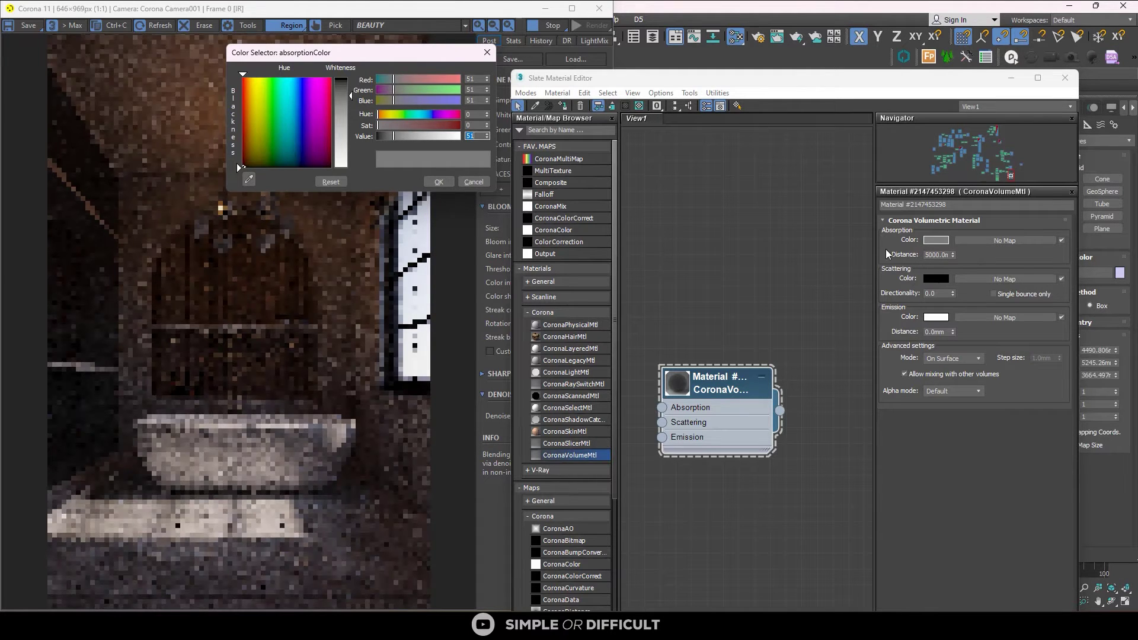
{"action": "key", "text": "Return"}
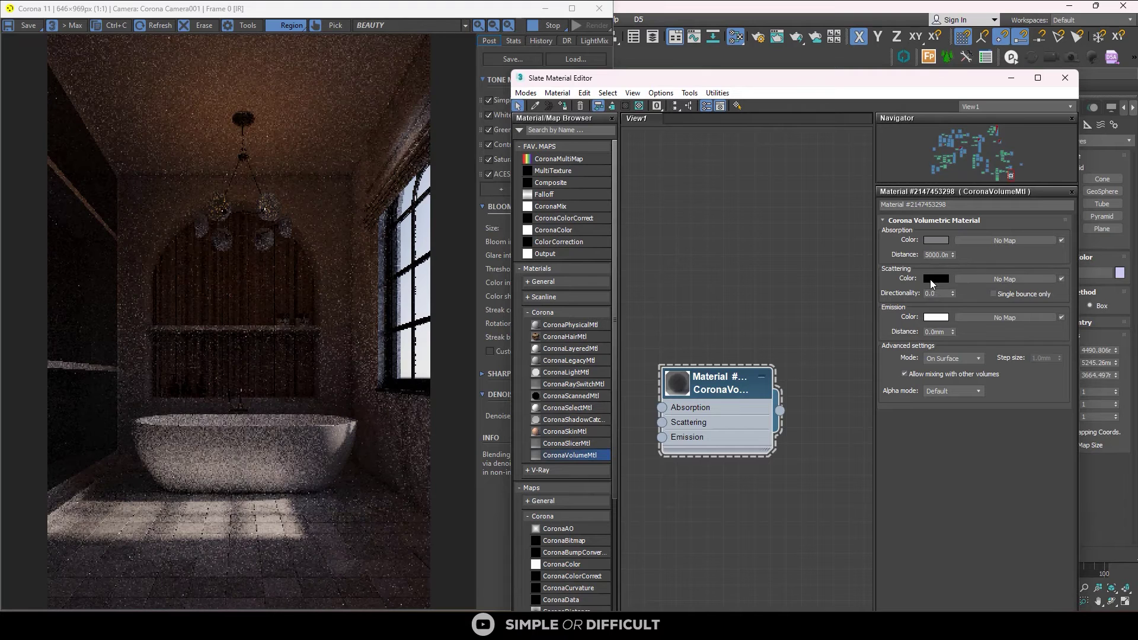
- Set the fog's scattering colour to light grey, RGB 203, 203, 203
{"action": "left_click", "coordinate": [930, 279]}
{"action": "left_click_drag", "start_coordinate": [378, 136], "coordinate": [446, 137]}
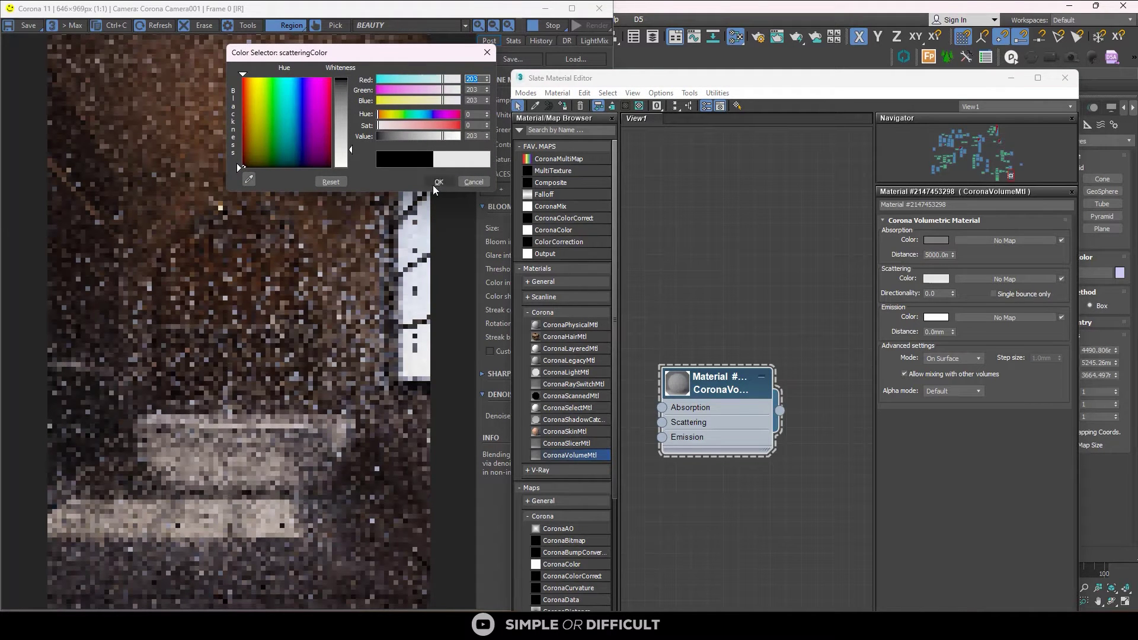
{"action": "left_click", "coordinate": [437, 182]}
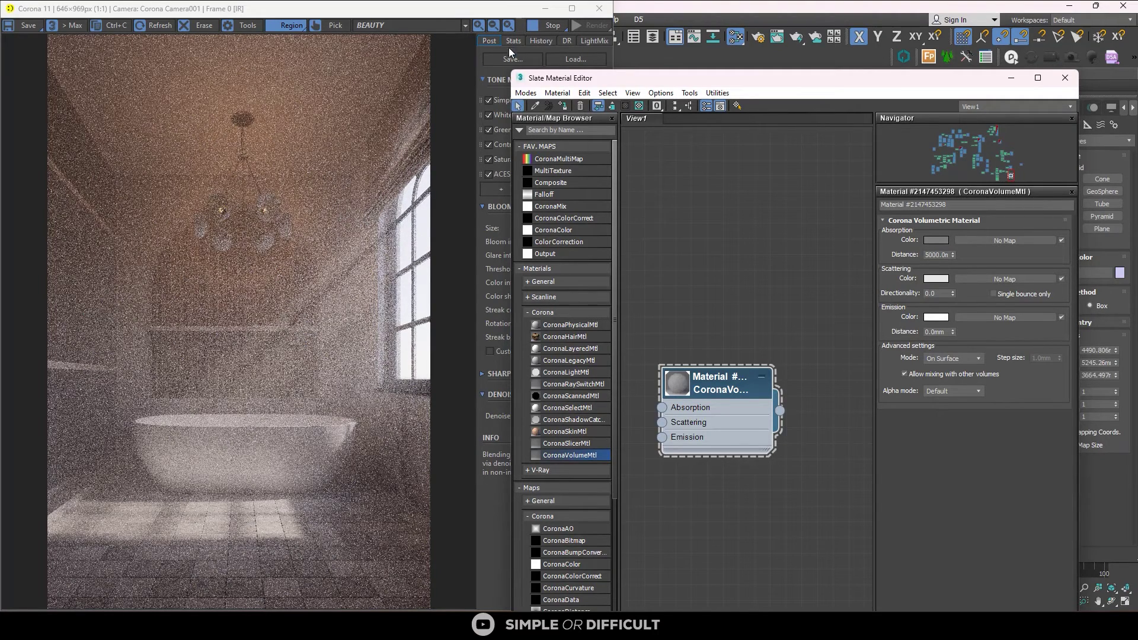
- Stop the render and add a CESSENTIAL_Volumetrics render element in Render Setup
{"action": "left_click", "coordinate": [545, 26]}
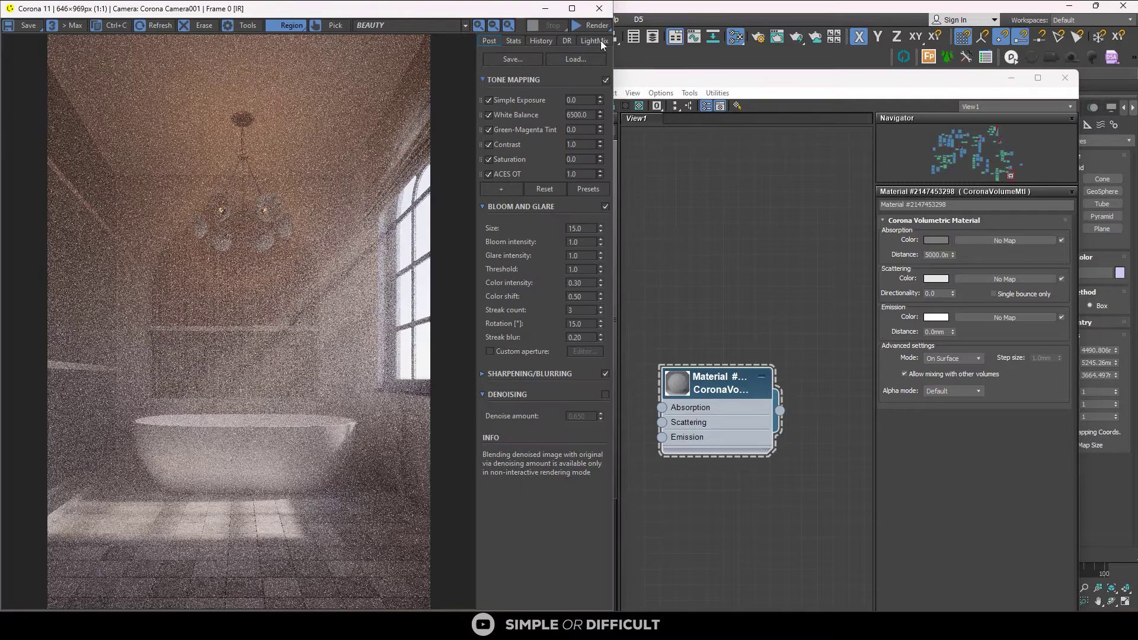
{"action": "left_click", "coordinate": [758, 37]}
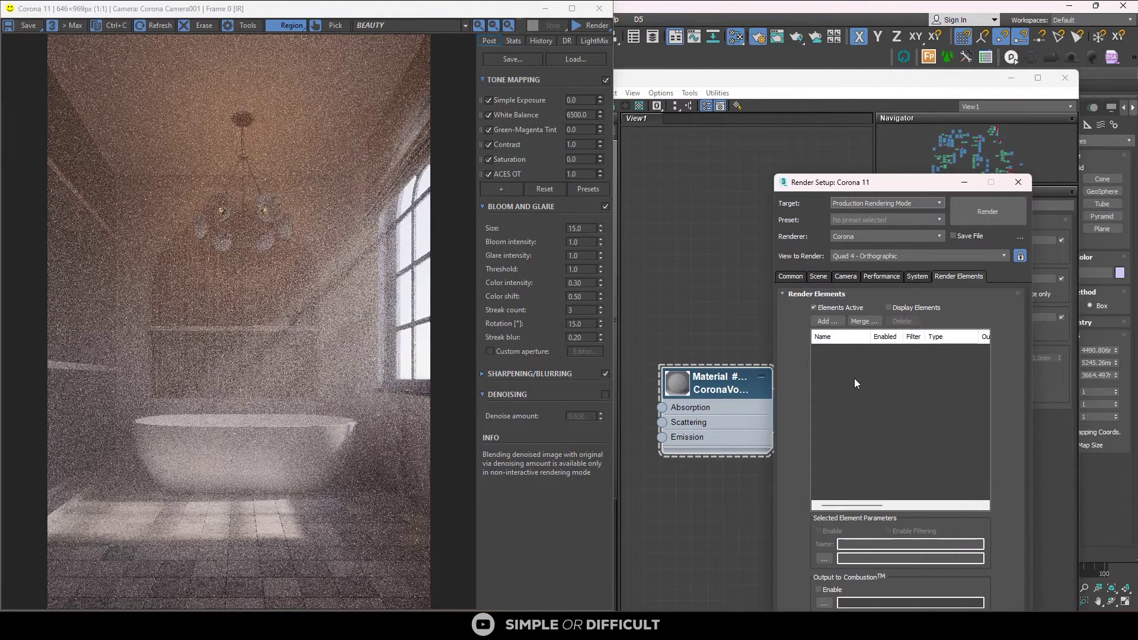
{"action": "left_click", "coordinate": [791, 276]}
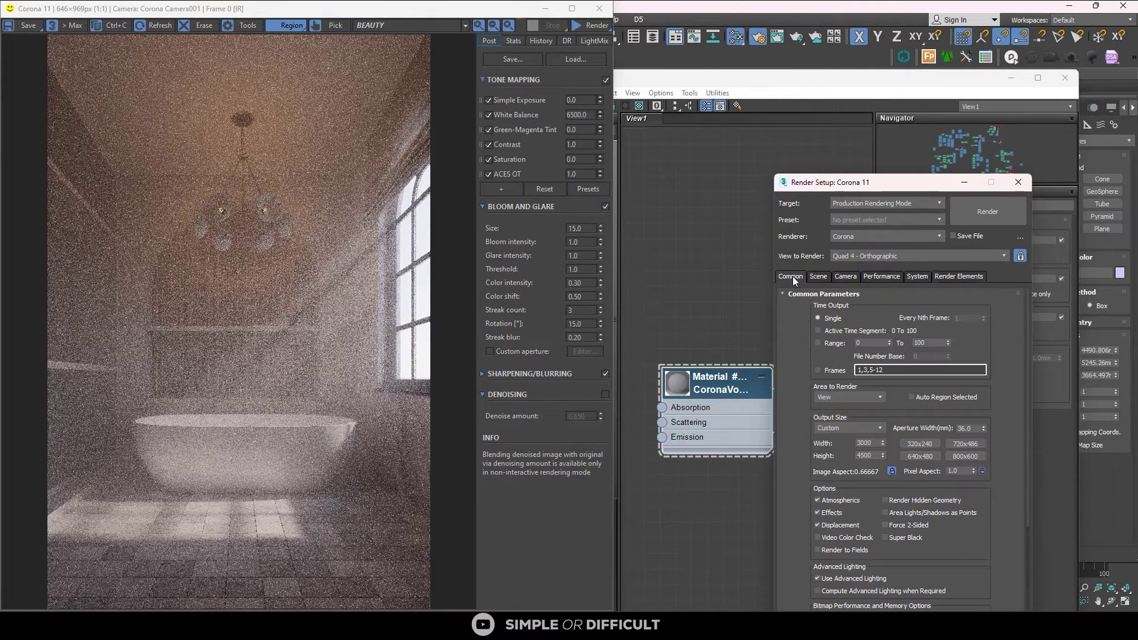
{"action": "left_click", "coordinate": [963, 274]}
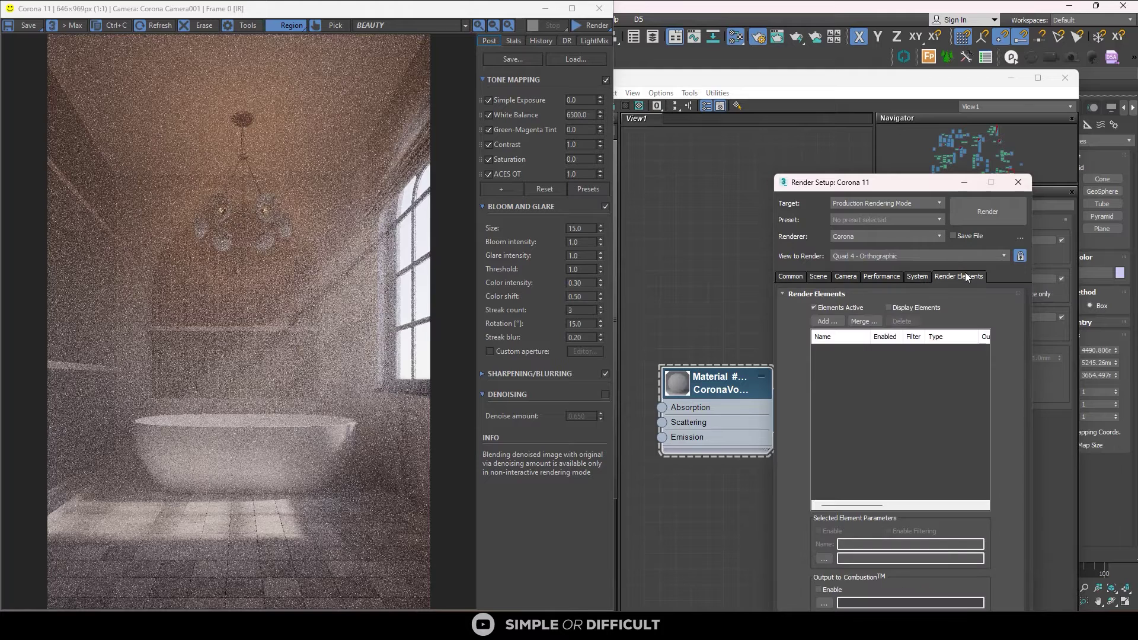
{"action": "left_click", "coordinate": [825, 321]}
{"action": "left_click", "coordinate": [827, 362]}
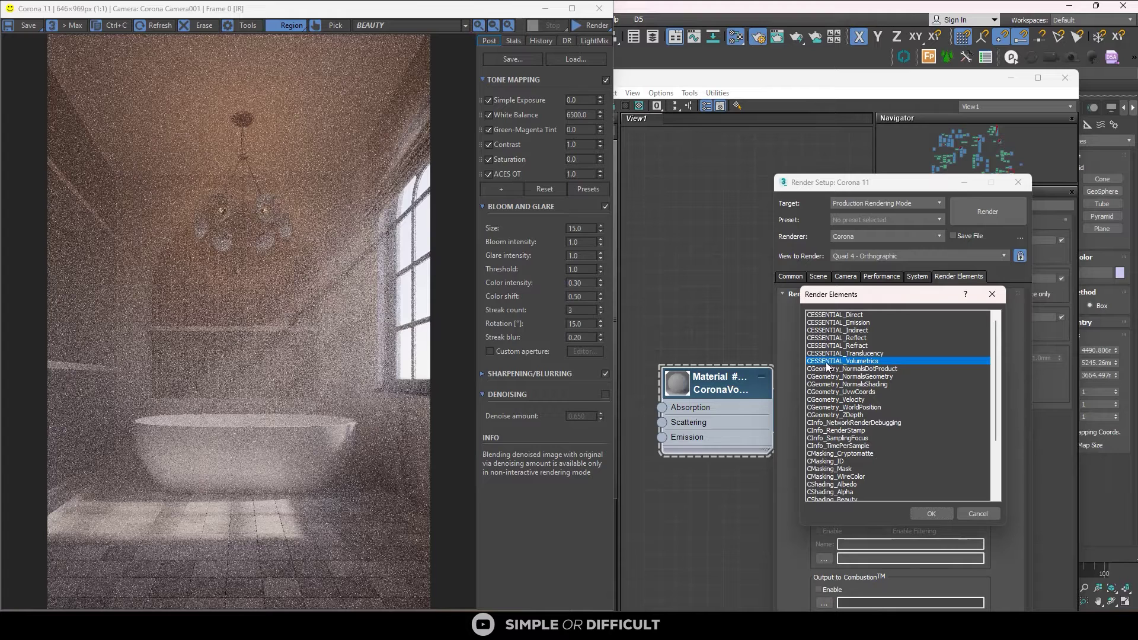
{"action": "left_click", "coordinate": [931, 514]}
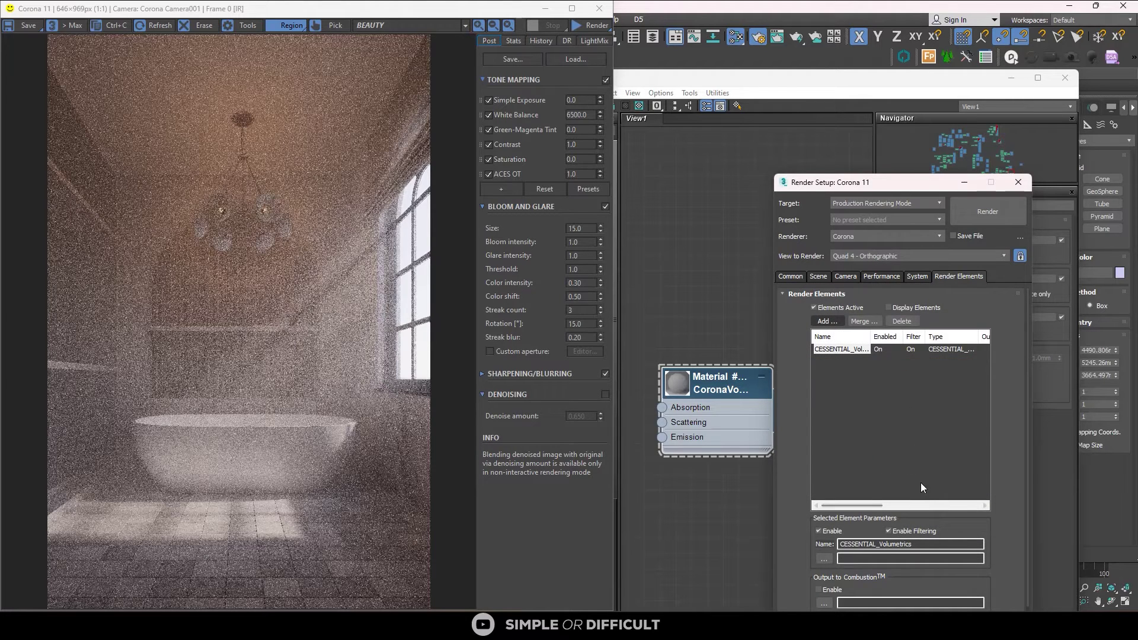
{"action": "left_click", "coordinate": [1024, 183]}
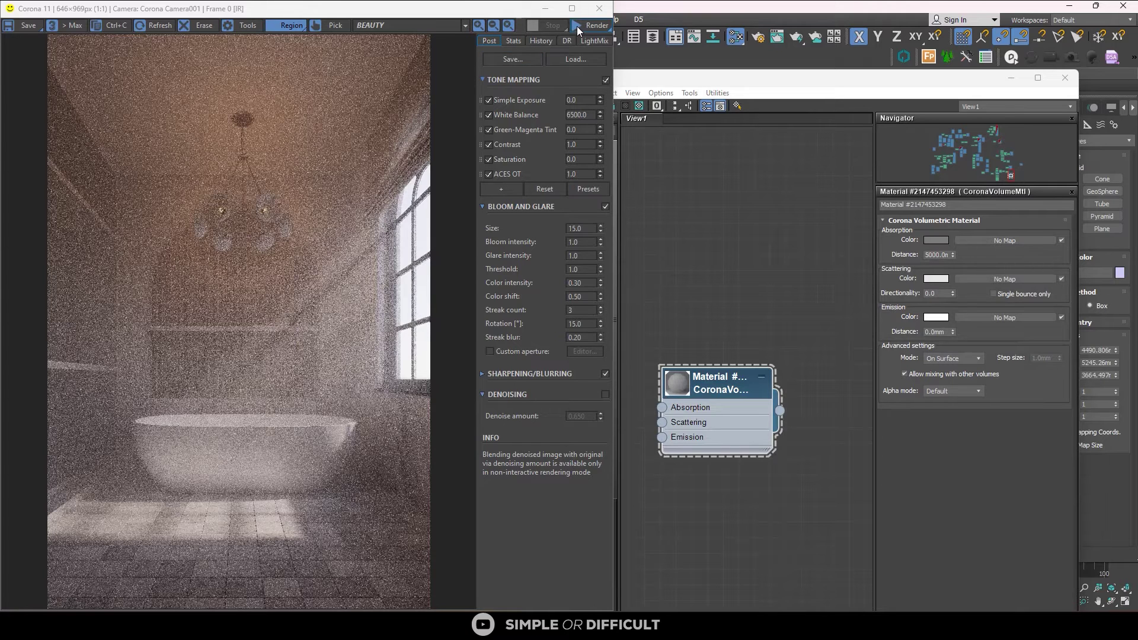
- Restart the interactive render and display the CESSENTIAL_Volumetrics pass in the frame buffer
{"action": "left_click", "coordinate": [578, 26]}
{"action": "left_click", "coordinate": [591, 39]}
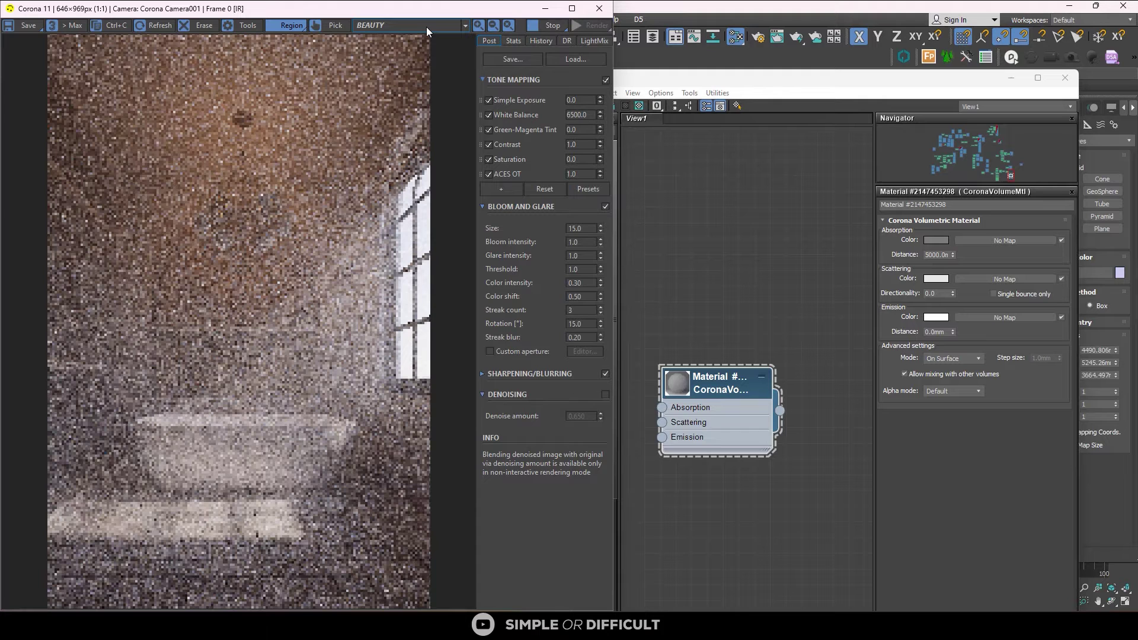
{"action": "left_click", "coordinate": [427, 26]}
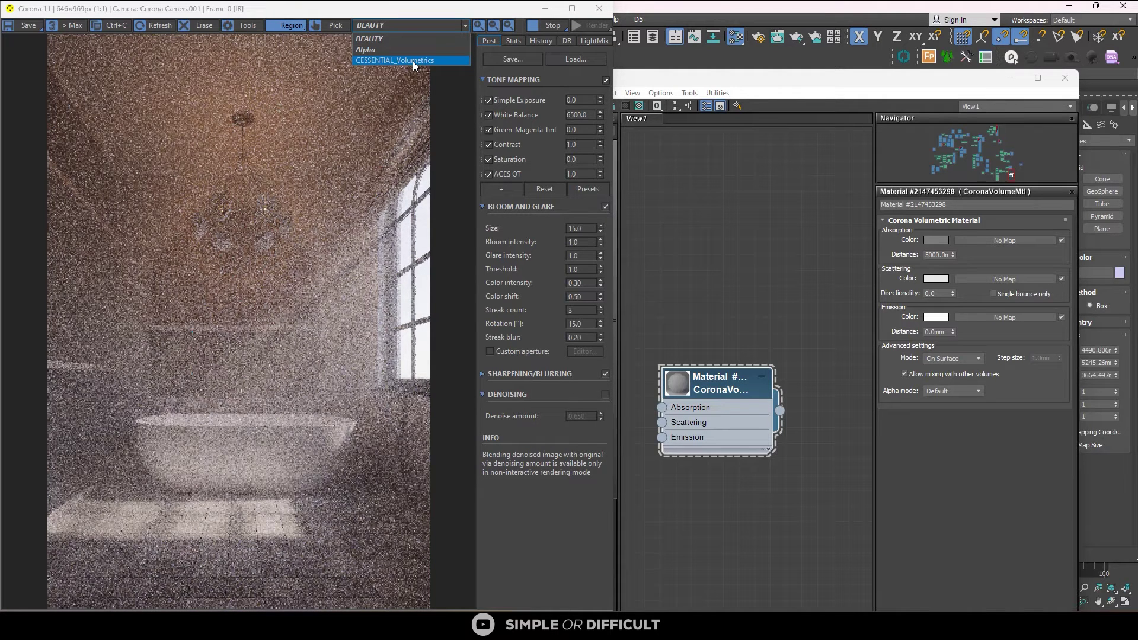
{"action": "left_click", "coordinate": [412, 62]}
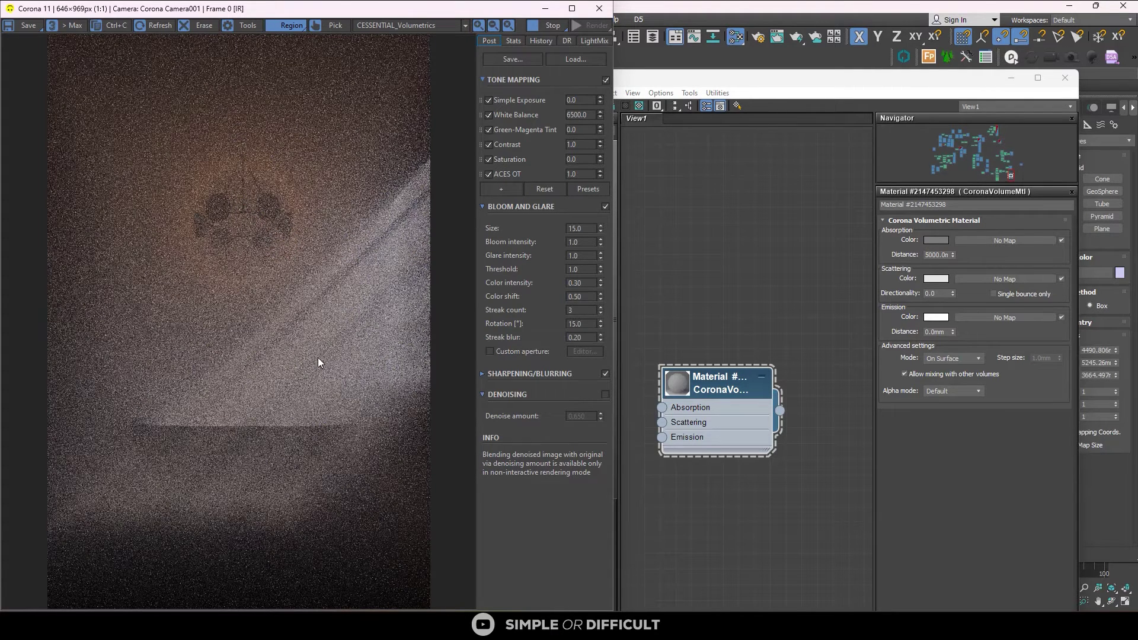
- Set fog Directionality to 0.3 and Absorption Distance to 15000 mm, then show the BEAUTY pass
{"action": "left_click", "coordinate": [937, 295]}
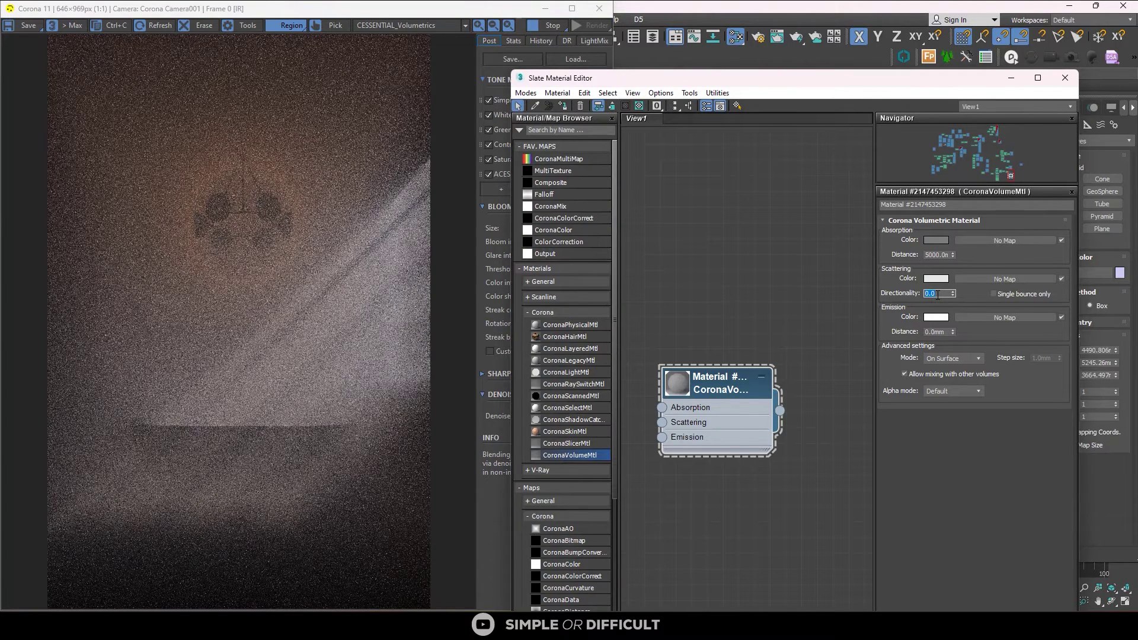
{"action": "type", "text": "0.3"}
{"action": "key", "text": "Return"}
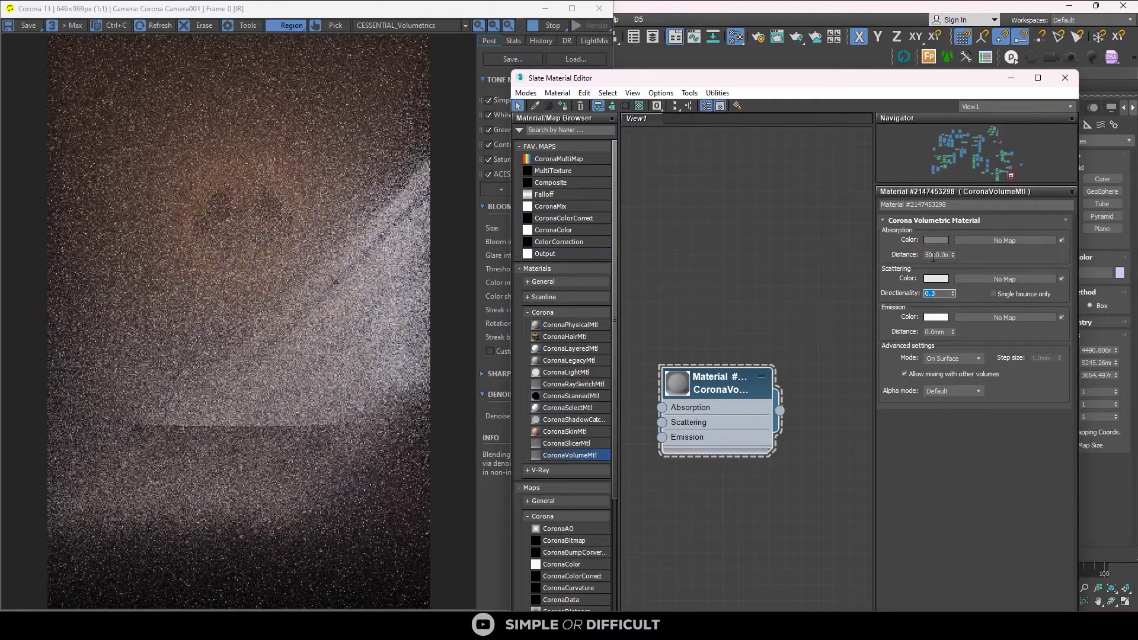
{"action": "type", "text": "100"}
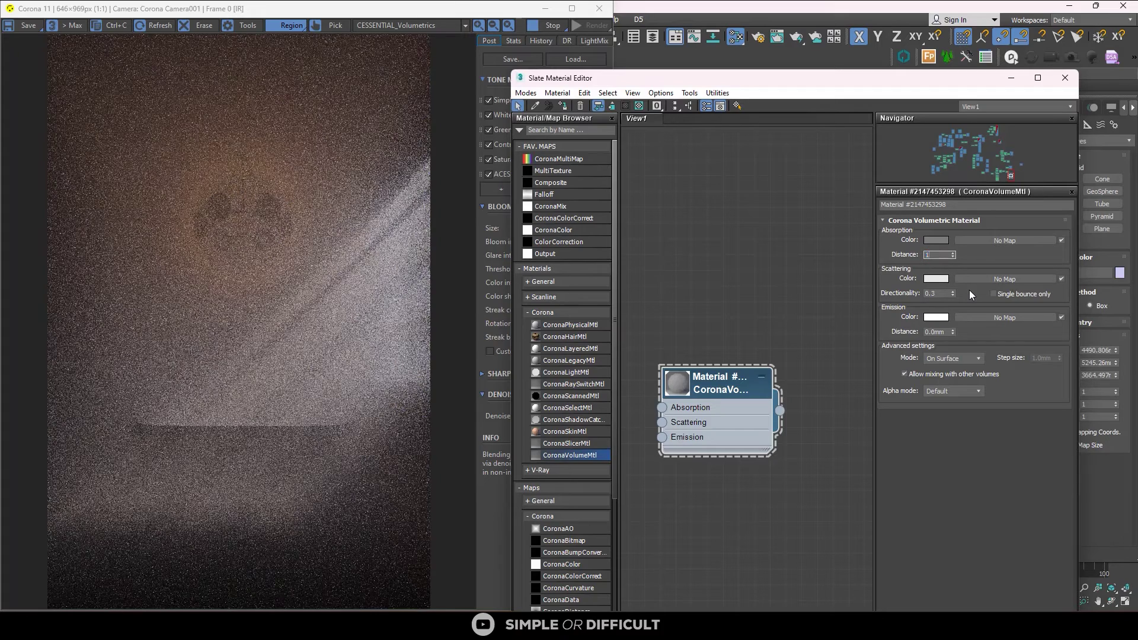
{"action": "key", "text": "Return"}
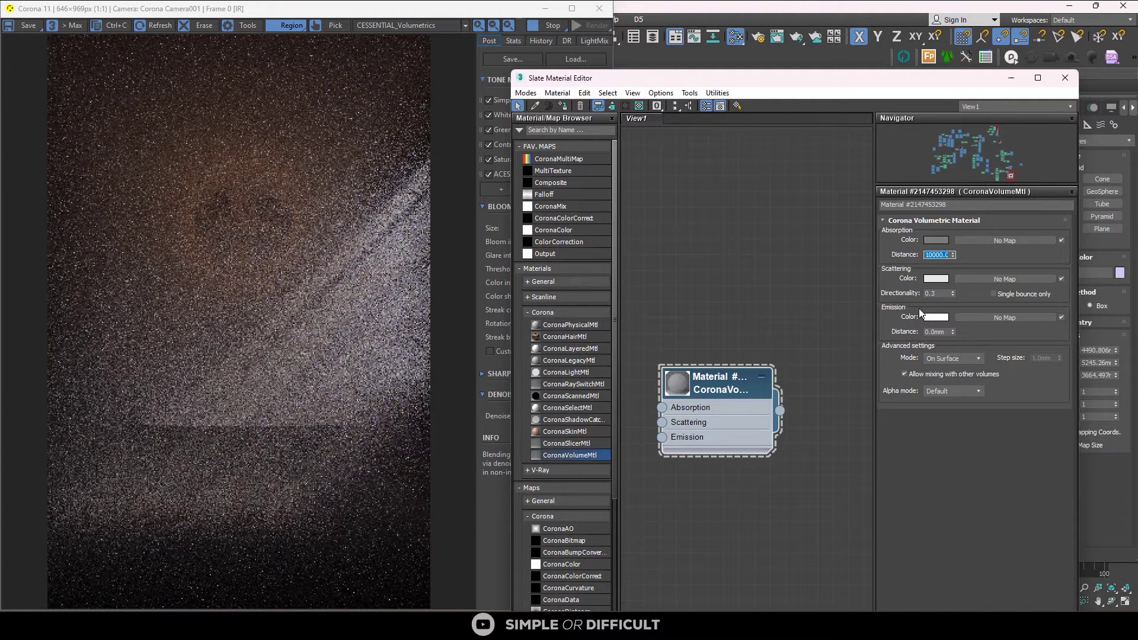
{"action": "type", "text": "1"}
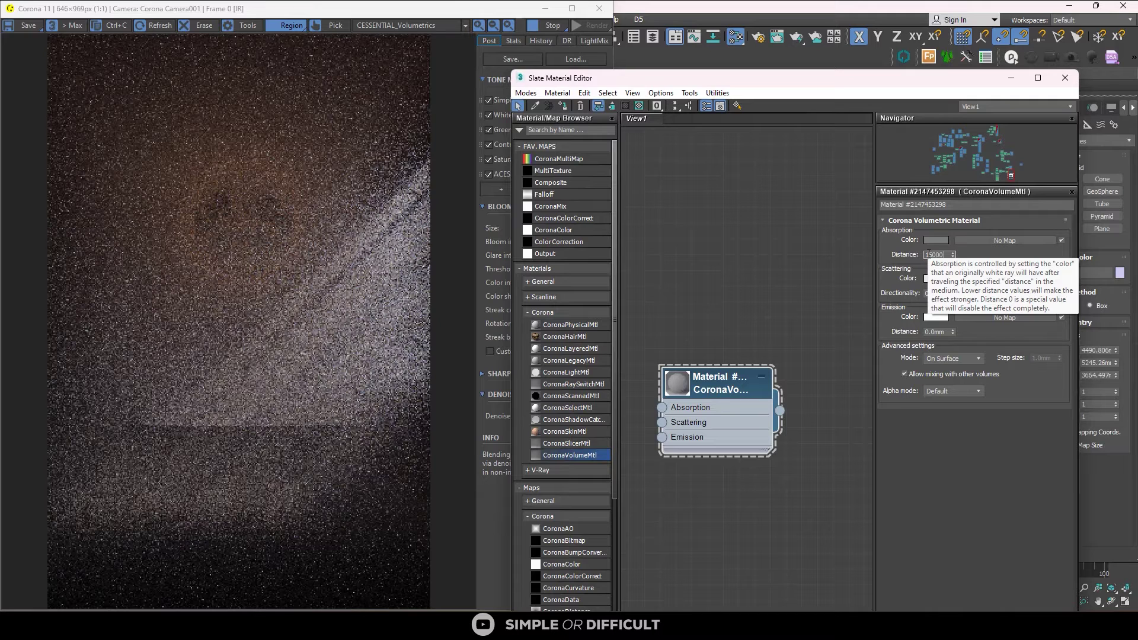
{"action": "key", "text": "Return"}
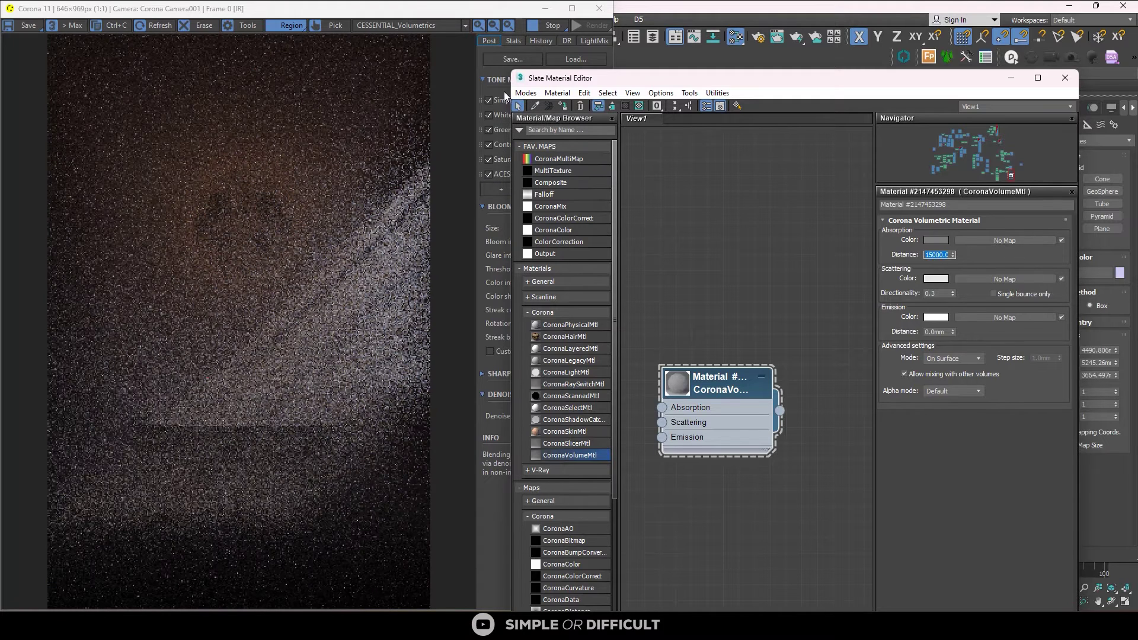
{"action": "left_click", "coordinate": [385, 27]}
{"action": "left_click", "coordinate": [378, 34]}
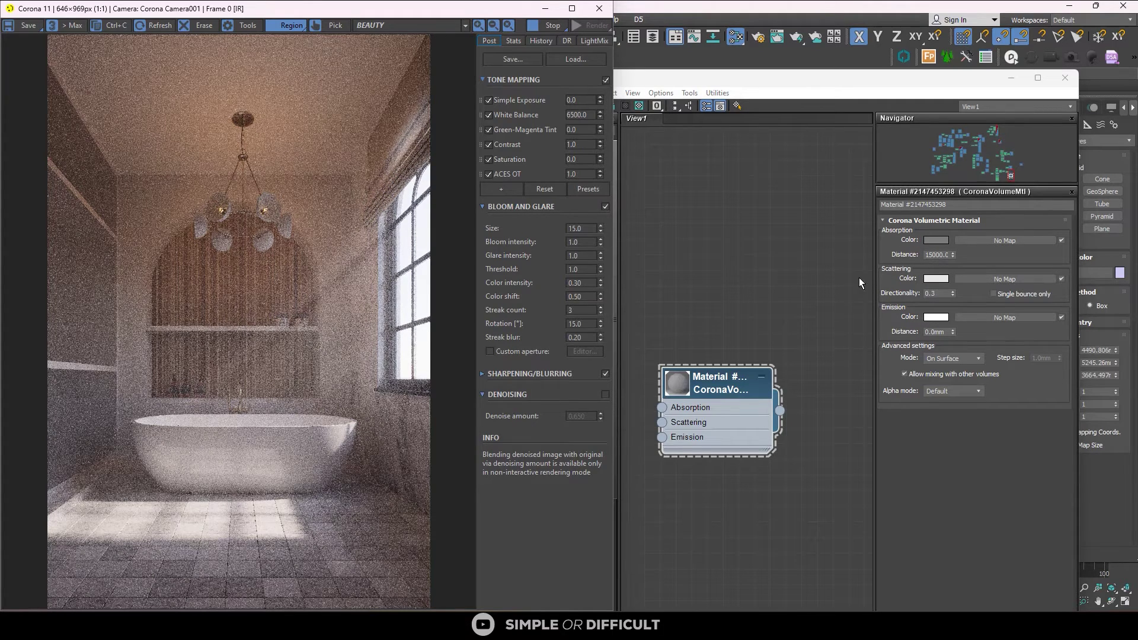
{"action": "left_click", "coordinate": [929, 279]}
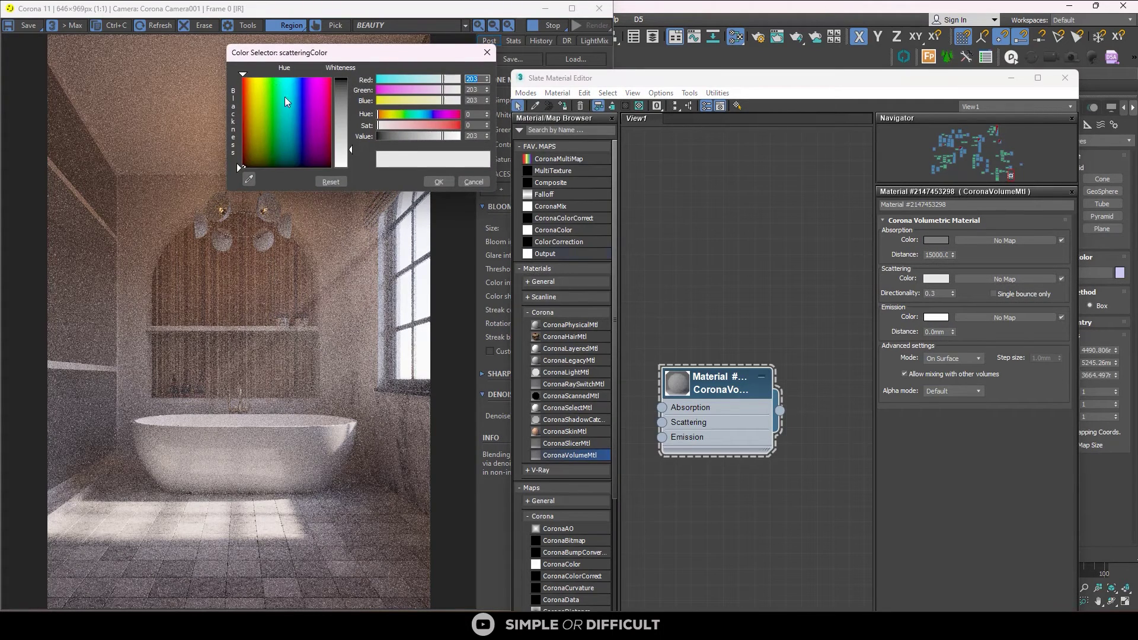
{"action": "left_click", "coordinate": [282, 115]}
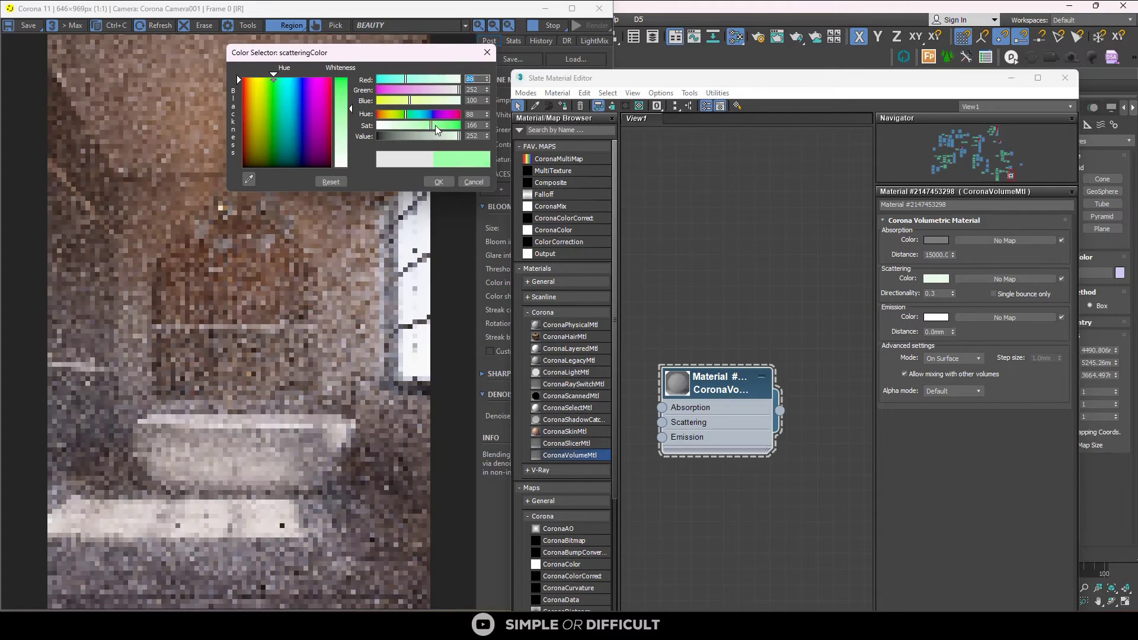
{"action": "left_click_drag", "start_coordinate": [435, 126], "coordinate": [454, 125]}
{"action": "left_click_drag", "start_coordinate": [369, 52], "coordinate": [588, 80]}
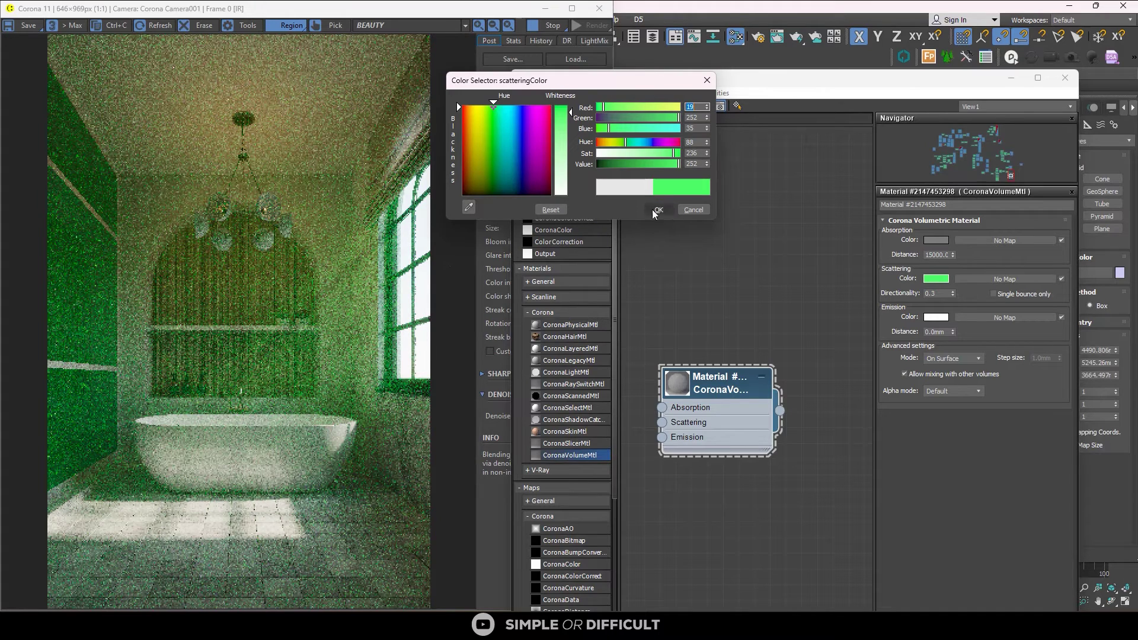
{"action": "left_click", "coordinate": [701, 211]}
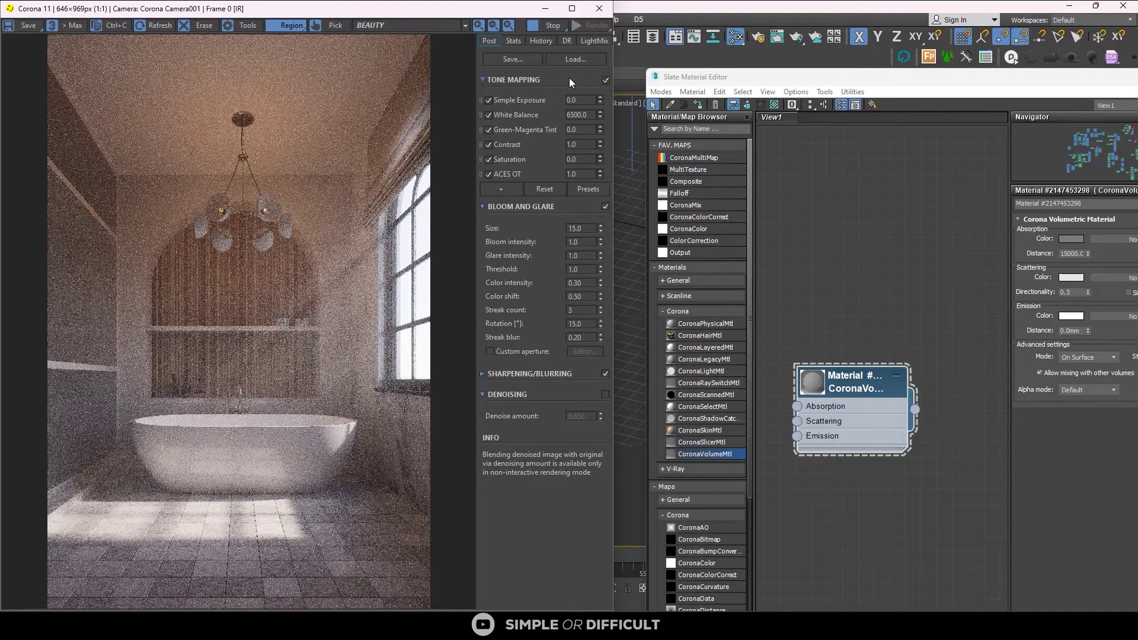
- Replace the ACES operator with Reinhard Highlight Compression set to 2.0
{"action": "right_click", "coordinate": [503, 175]}
{"action": "left_click", "coordinate": [530, 184]}
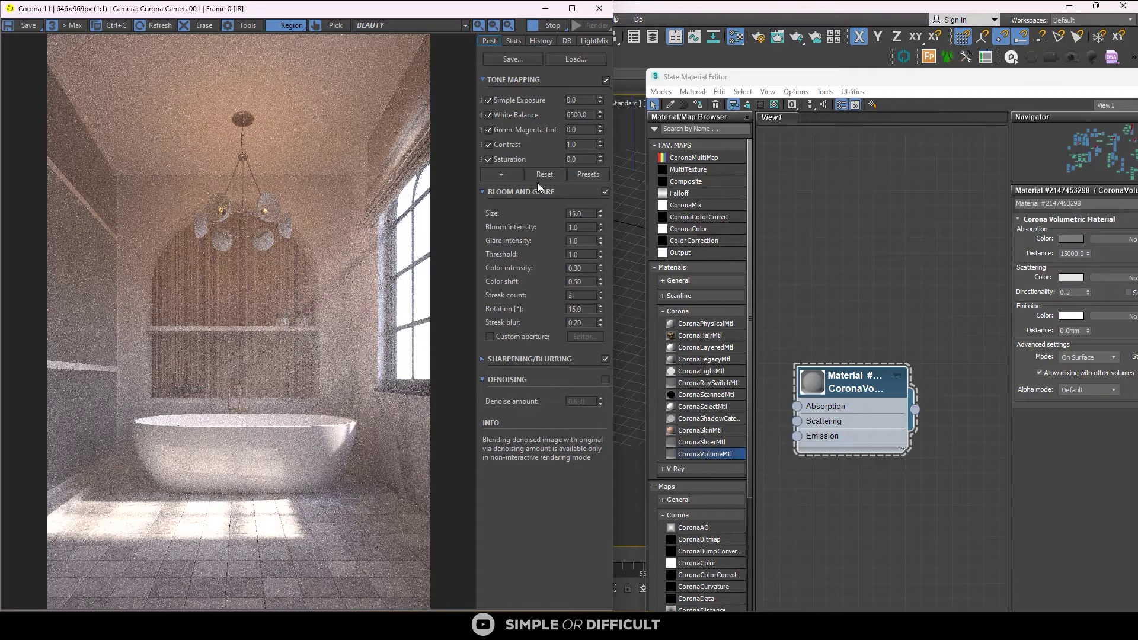
{"action": "left_click", "coordinate": [505, 175]}
{"action": "left_click", "coordinate": [546, 384]}
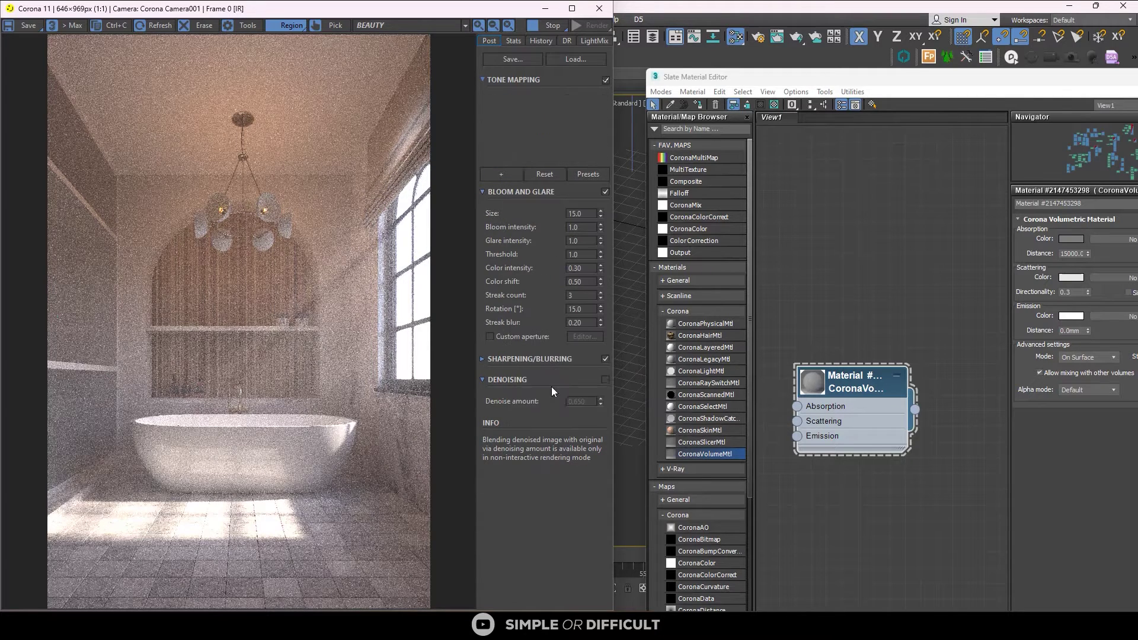
{"action": "double_click", "coordinate": [580, 174]}
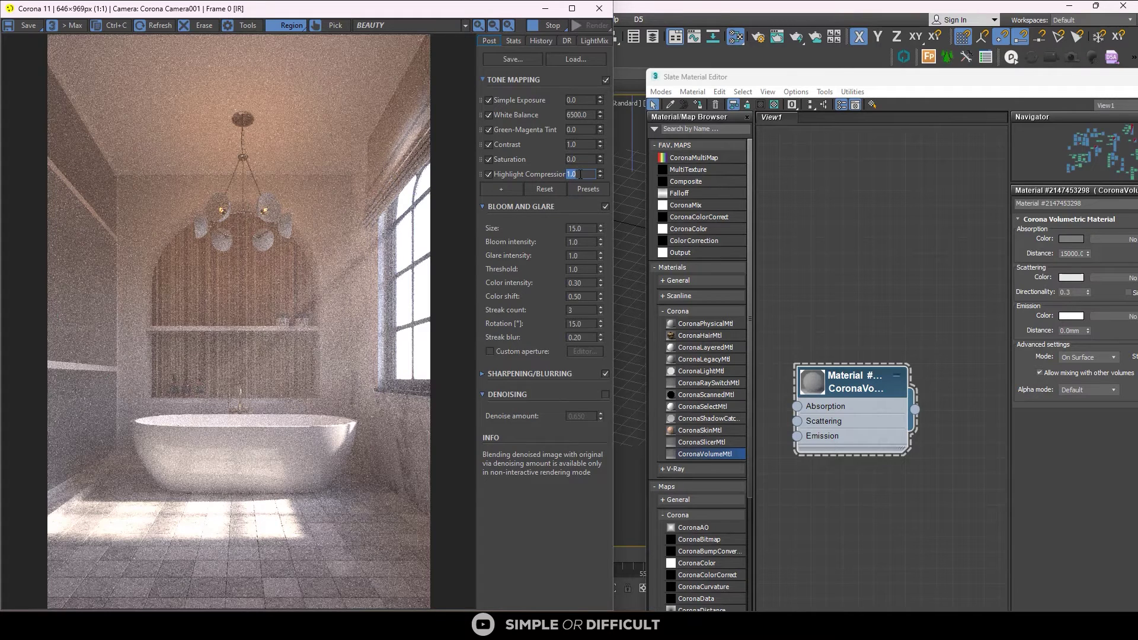
{"action": "type", "text": "2"}
{"action": "key", "text": "Return"}
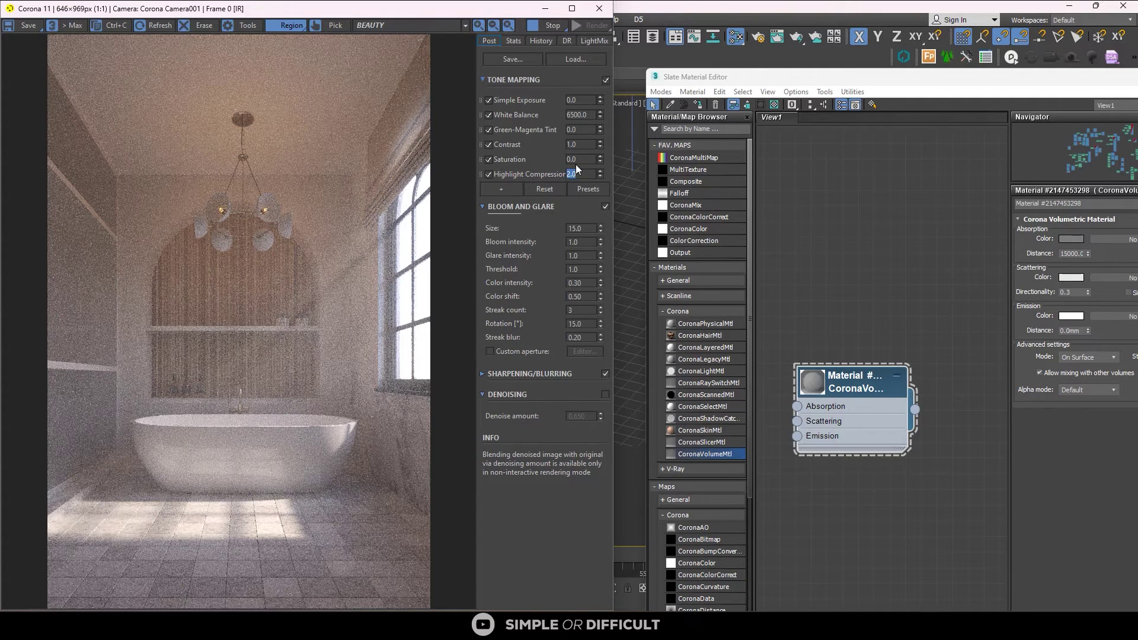
- Set saturation -0.064, contrast 5.0, white balance 5500 and simple exposure -0.50
{"action": "left_click_drag", "start_coordinate": [602, 158], "coordinate": [602, 168]}
{"action": "left_click", "coordinate": [579, 130]}
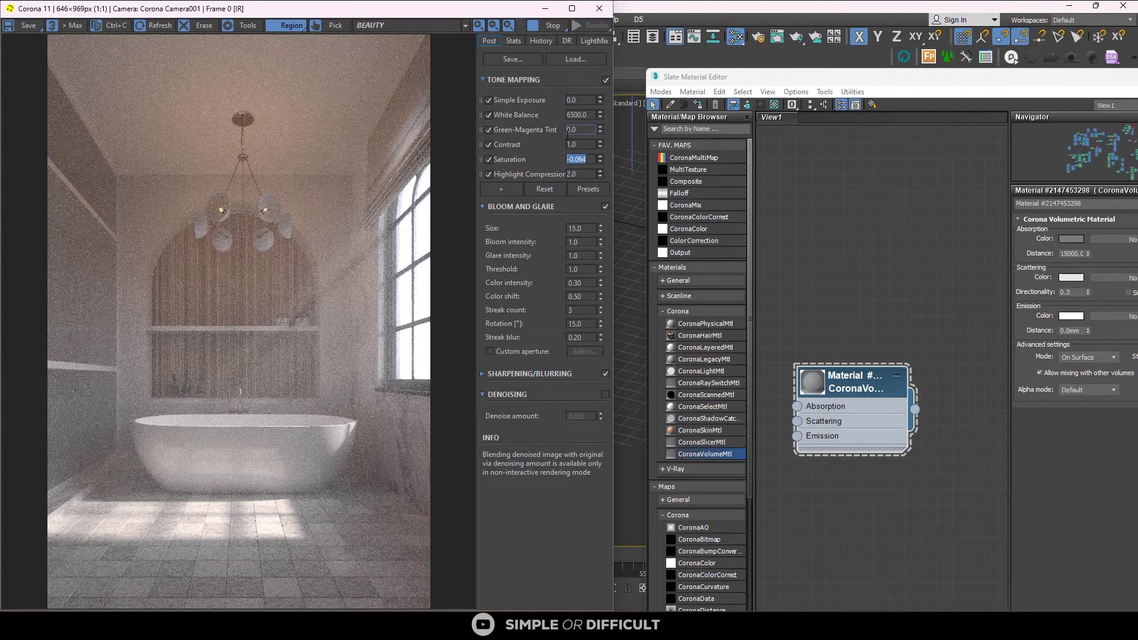
{"action": "key", "text": "Tab"}
{"action": "type", "text": "5"}
{"action": "key", "text": "Return"}
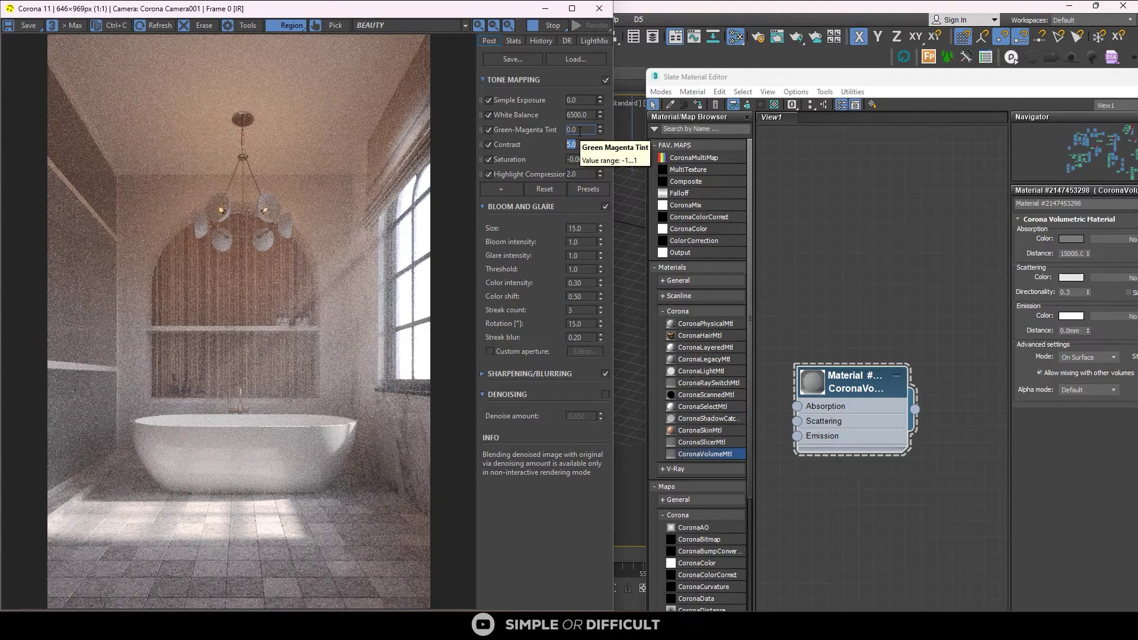
{"action": "double_click", "coordinate": [584, 115]}
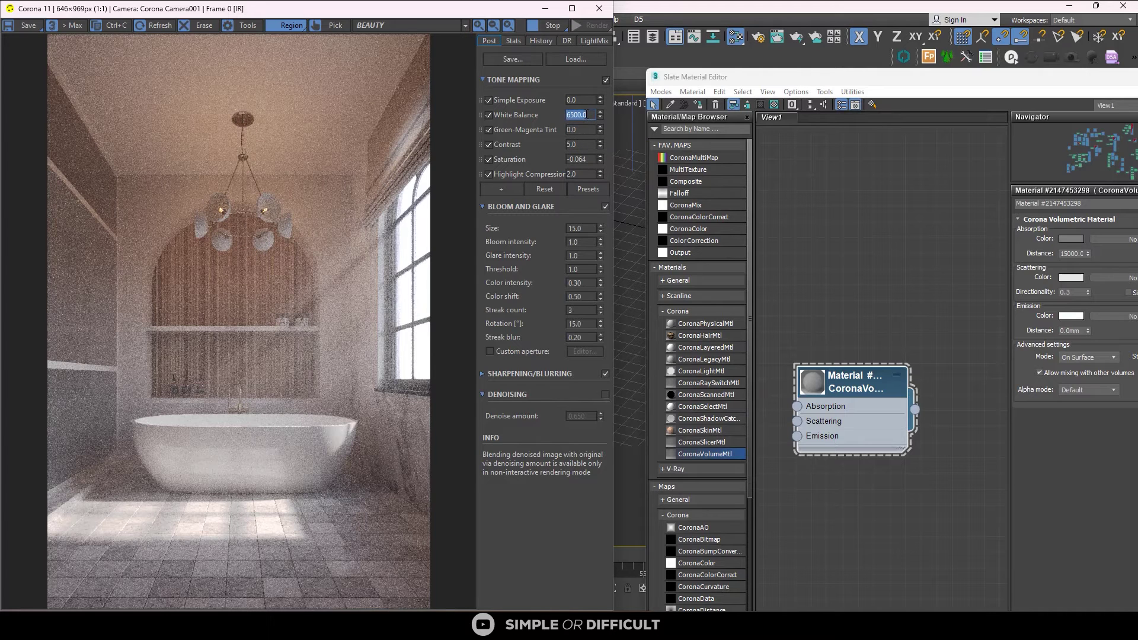
{"action": "type", "text": "5500"}
{"action": "key", "text": "Return"}
{"action": "double_click", "coordinate": [588, 100]}
{"action": "type", "text": "-0.5"}
{"action": "key", "text": "Return"}
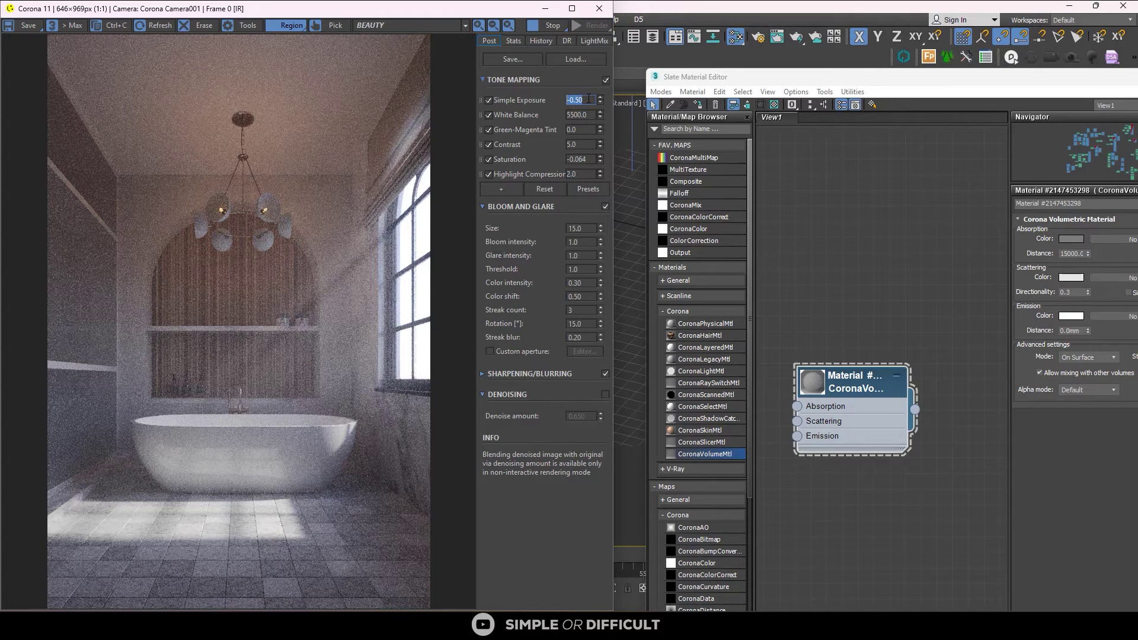
- Add LUT and Filmic Mapping operators to tone mapping, with Filmic ordered above LUT
{"action": "left_click", "coordinate": [502, 187]}
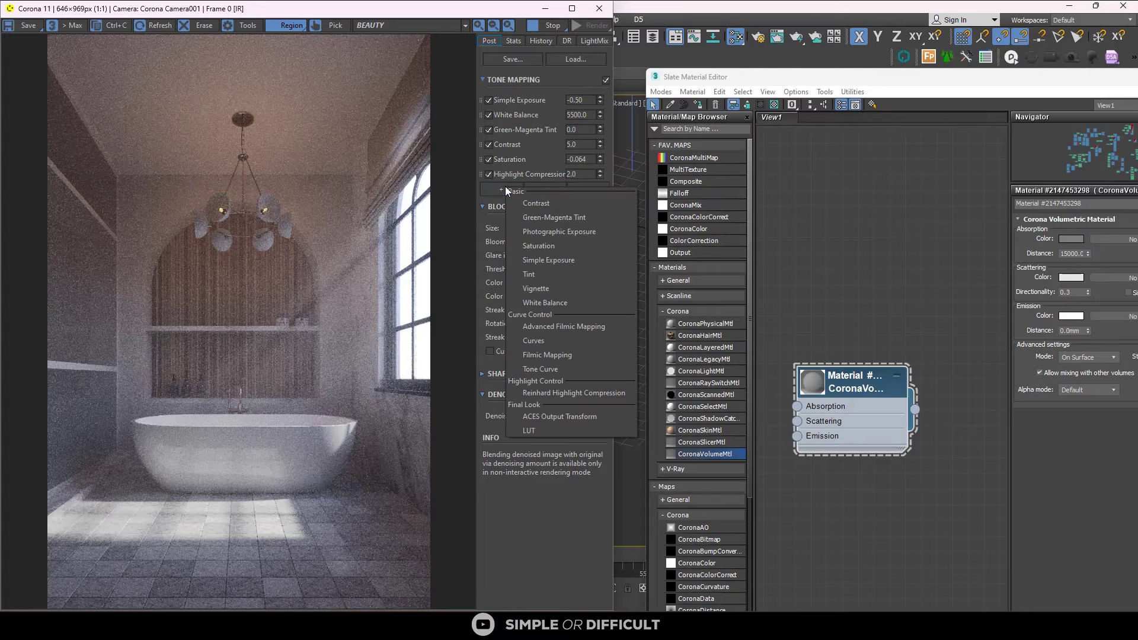
{"action": "left_click", "coordinate": [556, 429]}
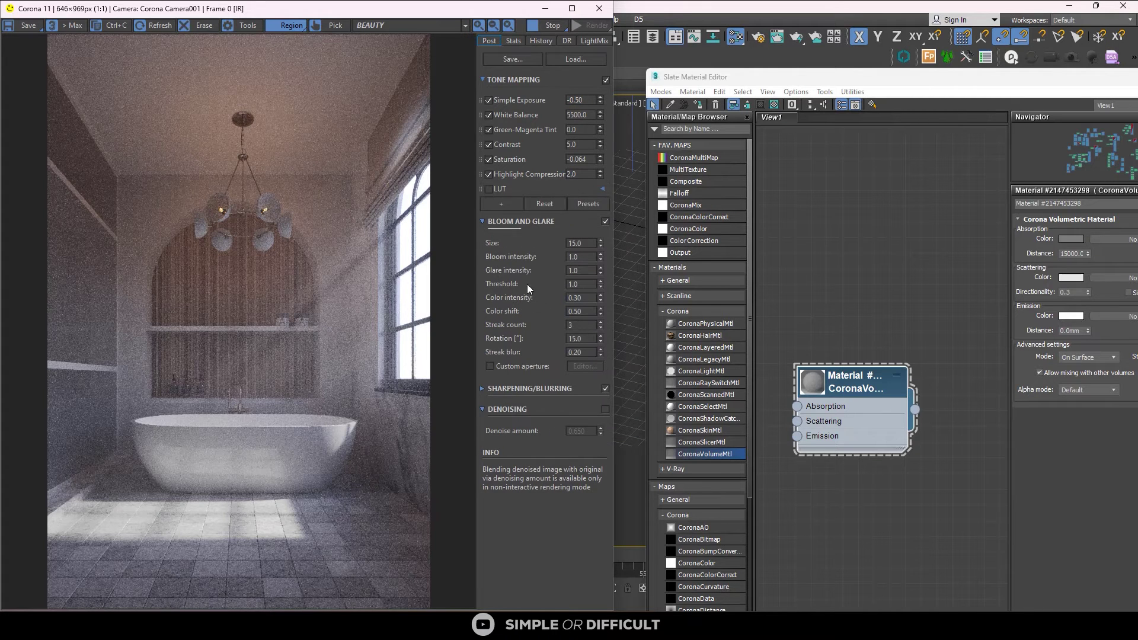
{"action": "left_click", "coordinate": [500, 204]}
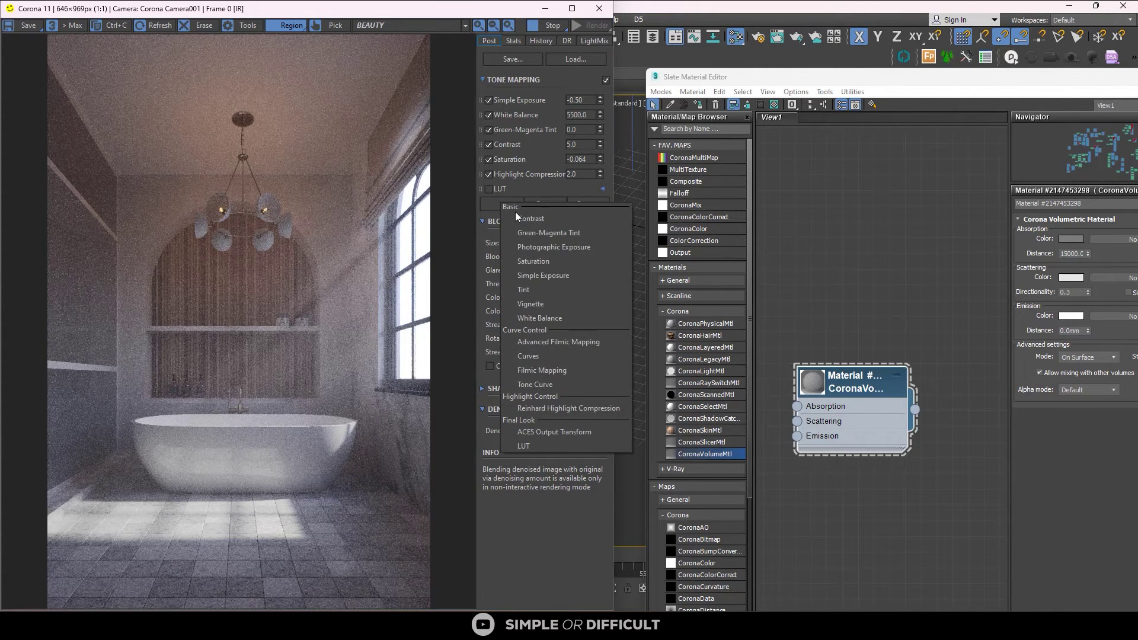
{"action": "left_click", "coordinate": [546, 372]}
{"action": "left_click_drag", "start_coordinate": [513, 203], "coordinate": [507, 184]}
- Set Filmic Rich Shadows to 1.0
{"action": "left_click", "coordinate": [603, 189]}
{"action": "left_click", "coordinate": [570, 219]}
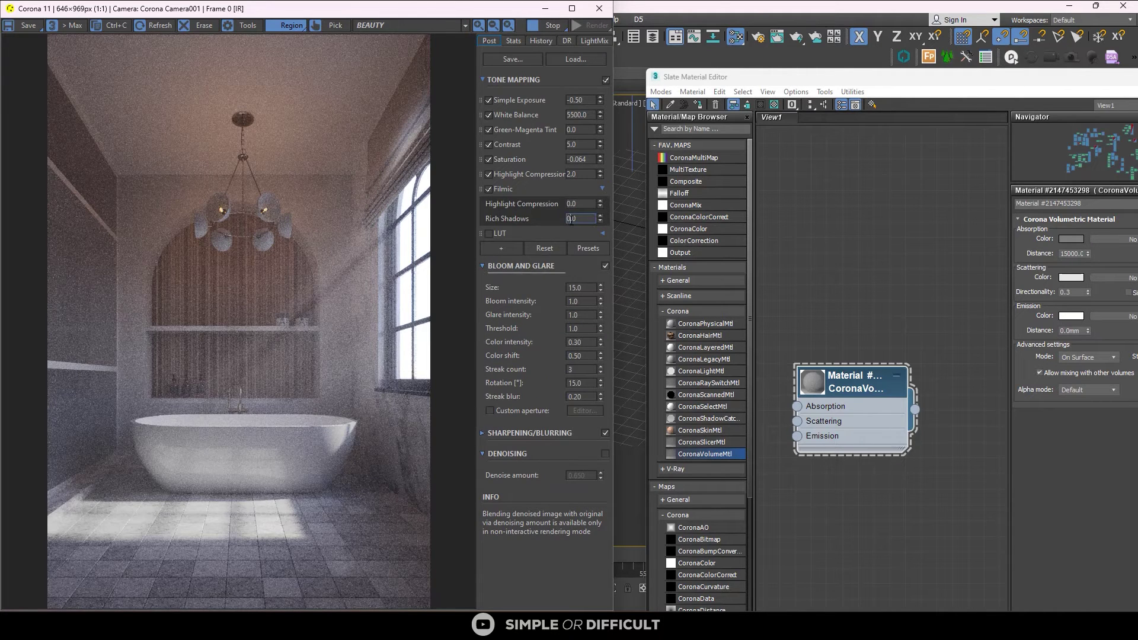
{"action": "type", "text": "1"}
{"action": "key", "text": "Return"}
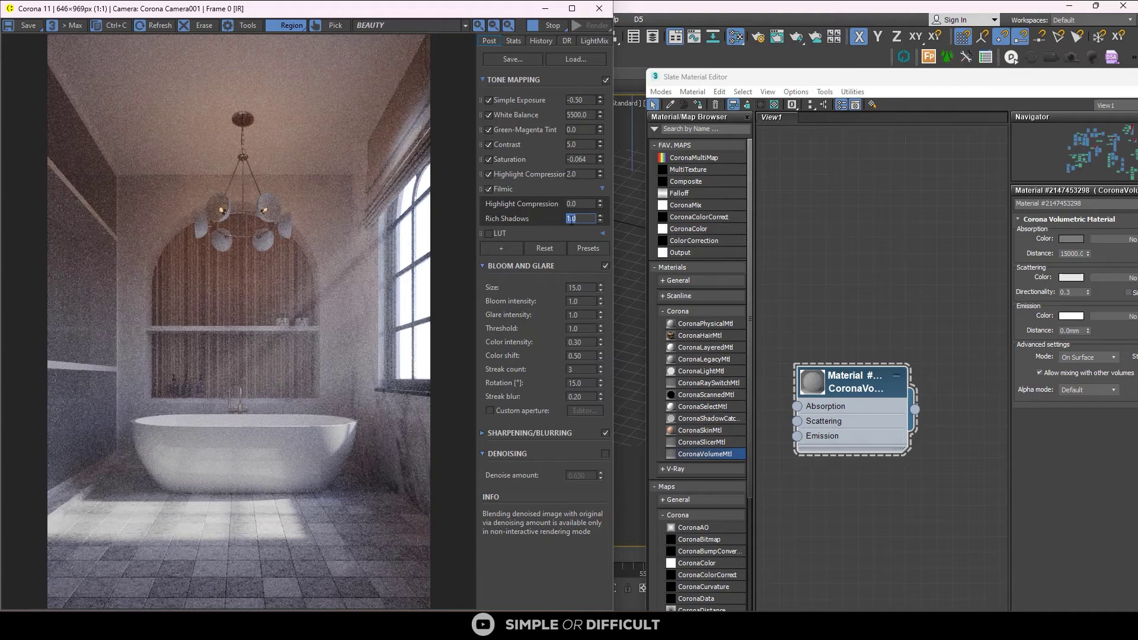
- Enable the Adanmq_Advantix_100 LUT and set its opacity to 0.60
{"action": "left_click", "coordinate": [491, 233]}
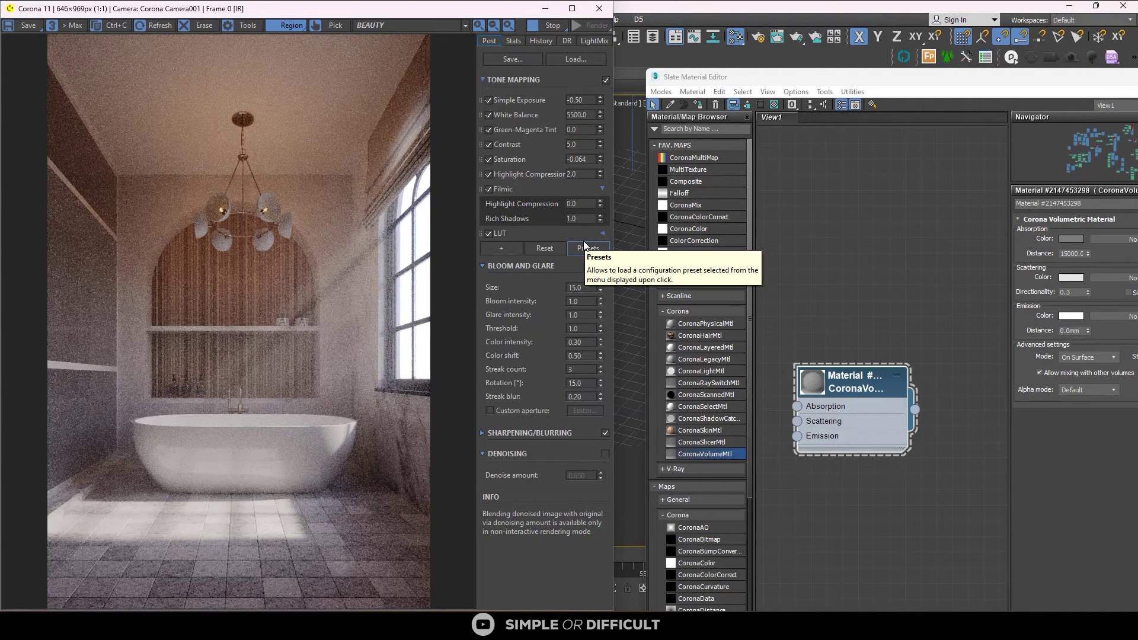
{"action": "left_click", "coordinate": [602, 233]}
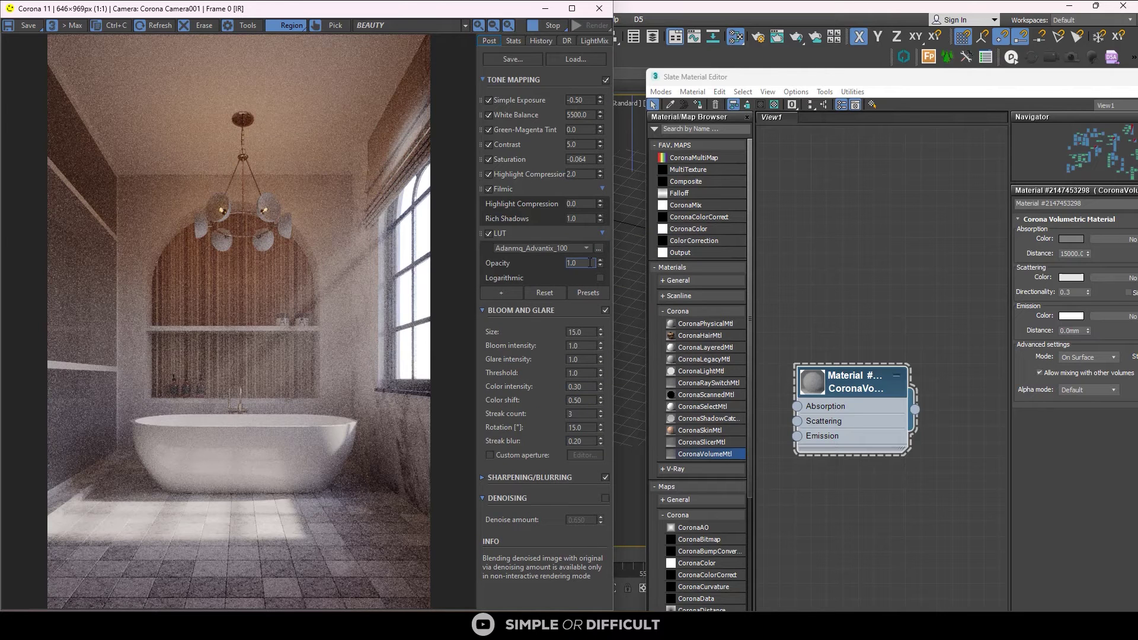
{"action": "type", "text": "0.60"}
{"action": "key", "text": "Return"}
- Add a Vignette operator to the tone mapping stack at strength 1.0
{"action": "left_click", "coordinate": [603, 234]}
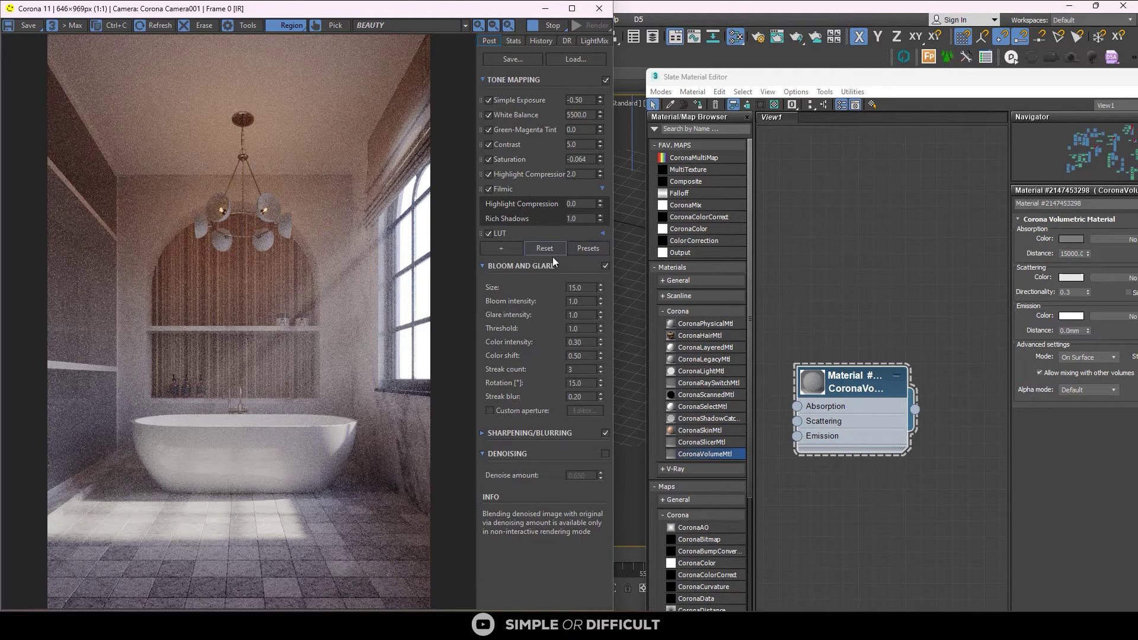
{"action": "left_click", "coordinate": [506, 254]}
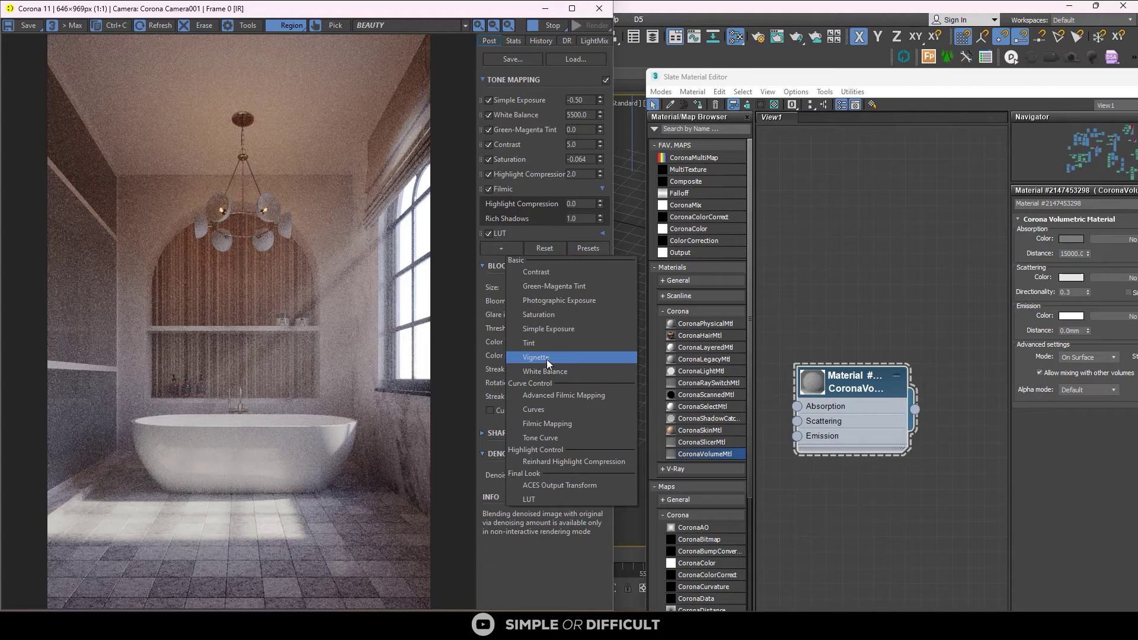
{"action": "left_click", "coordinate": [547, 357]}
{"action": "double_click", "coordinate": [580, 250]}
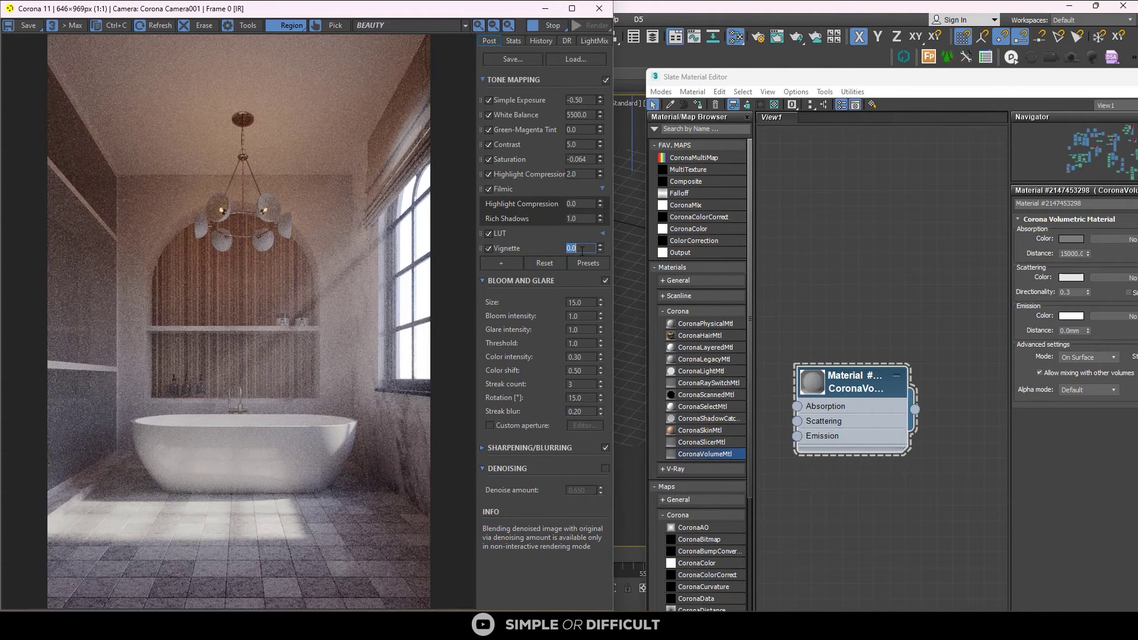
{"action": "type", "text": "1"}
{"action": "key", "text": "Return"}
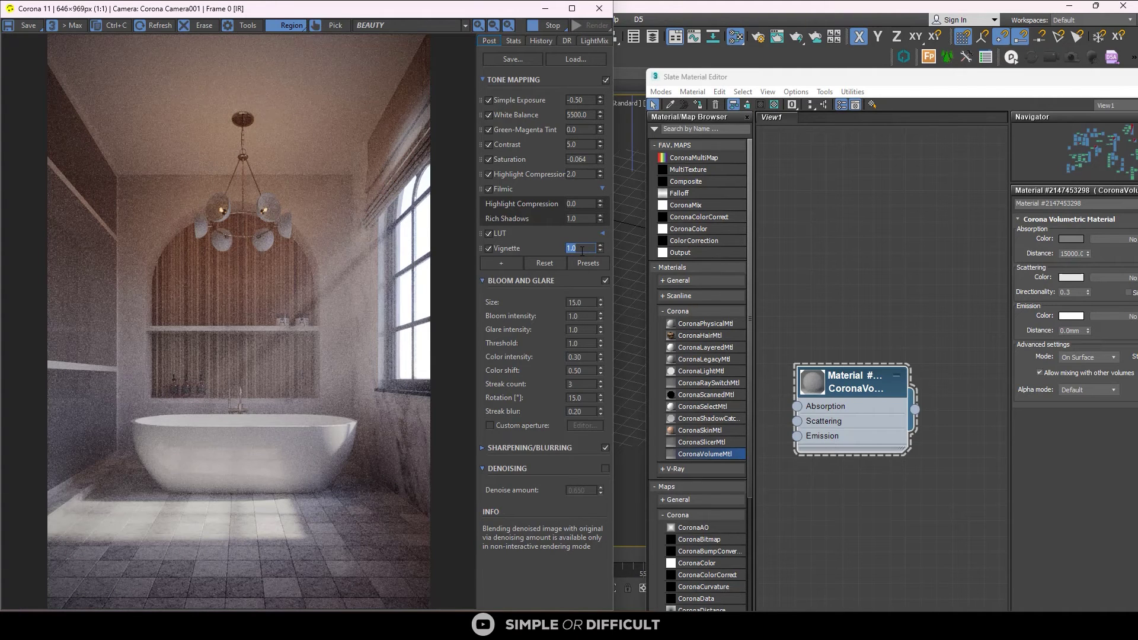
- Raise the tone mapping Contrast to 6.0
{"action": "double_click", "coordinate": [581, 145]}
{"action": "type", "text": "6"}
{"action": "key", "text": "Return"}
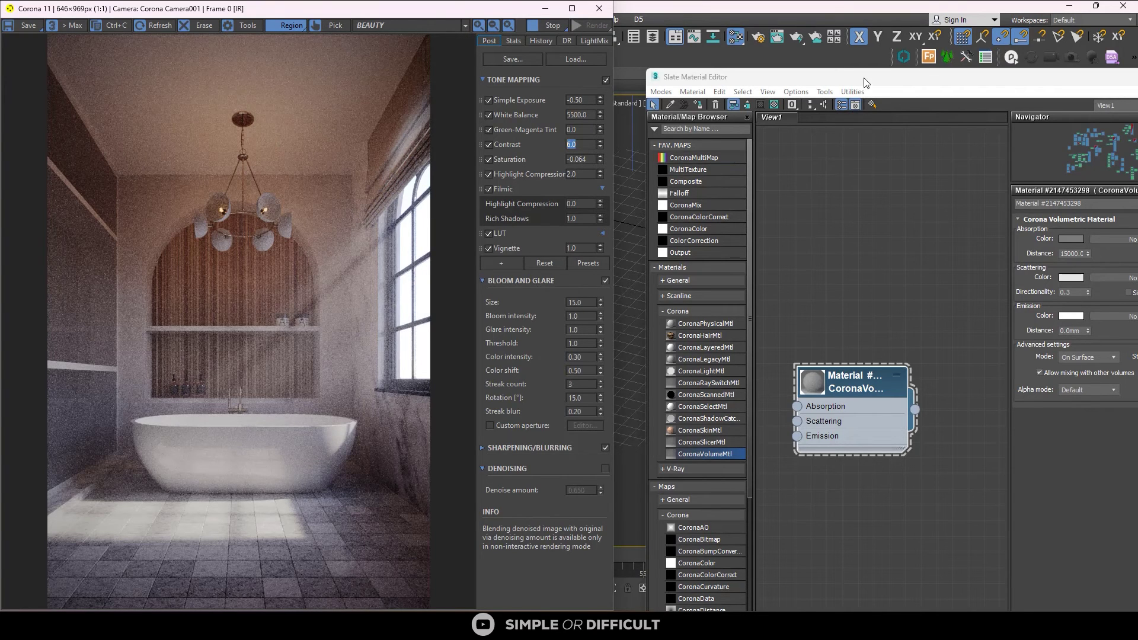
- Move the Slate Material Editor window to the middle of the screen, over the render and viewport
{"action": "left_click_drag", "start_coordinate": [919, 80], "coordinate": [465, 323]}
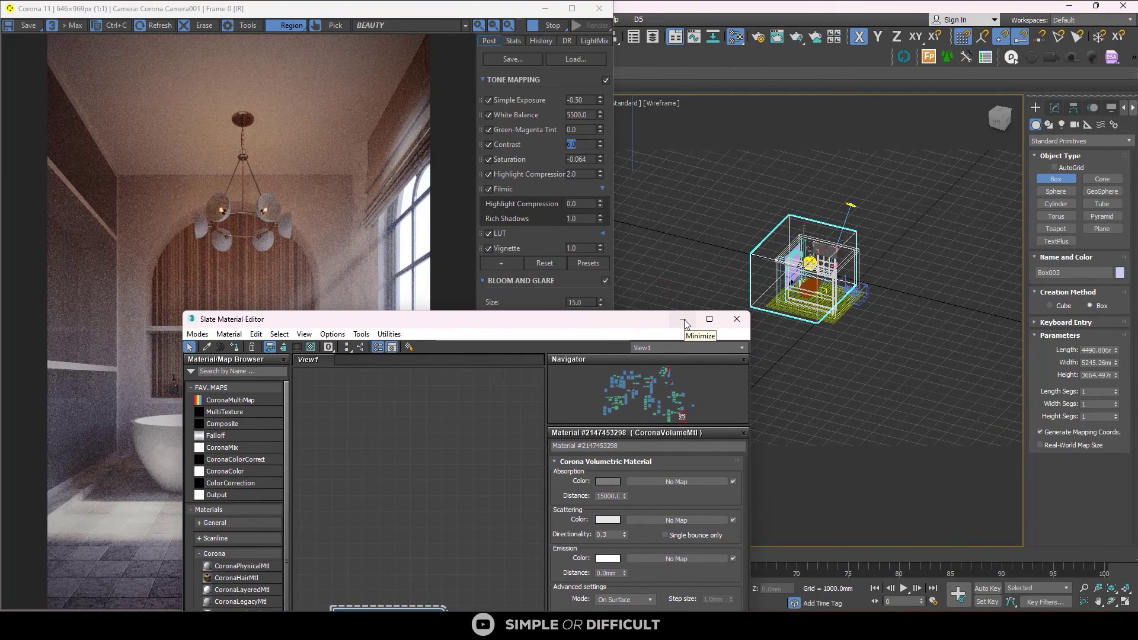